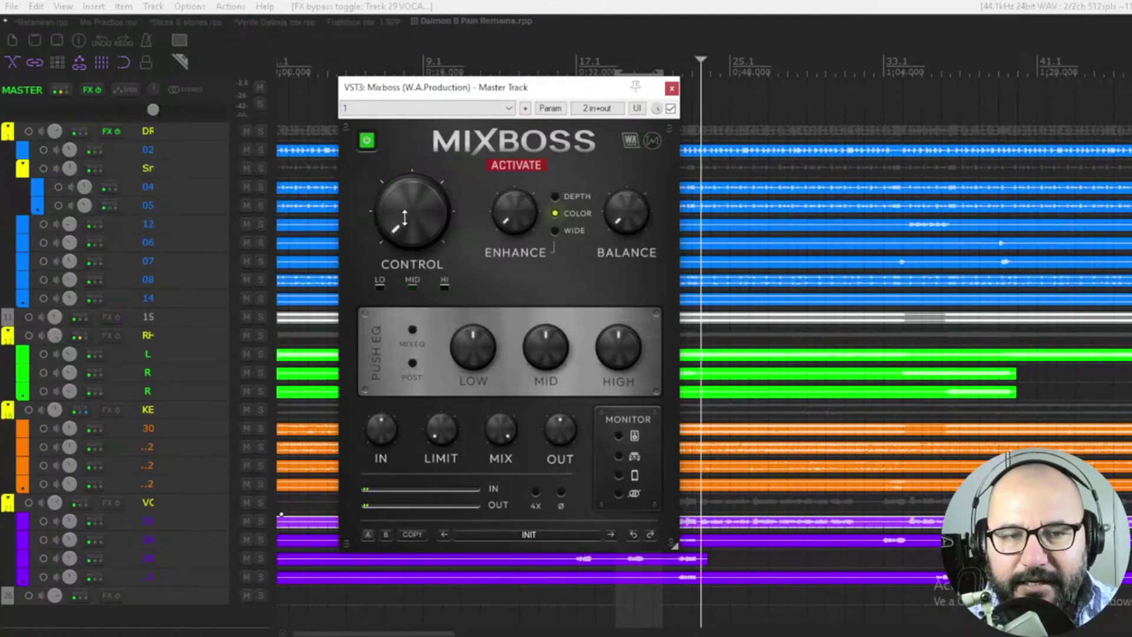
# Try raising the Control amount in Mixboss on the master track and return it to minimum.
pyautogui.moveTo(412, 228)
pyautogui.mouseDown()
pyautogui.moveTo(412, 163)
pyautogui.moveTo(401, 233)
pyautogui.mouseUp()
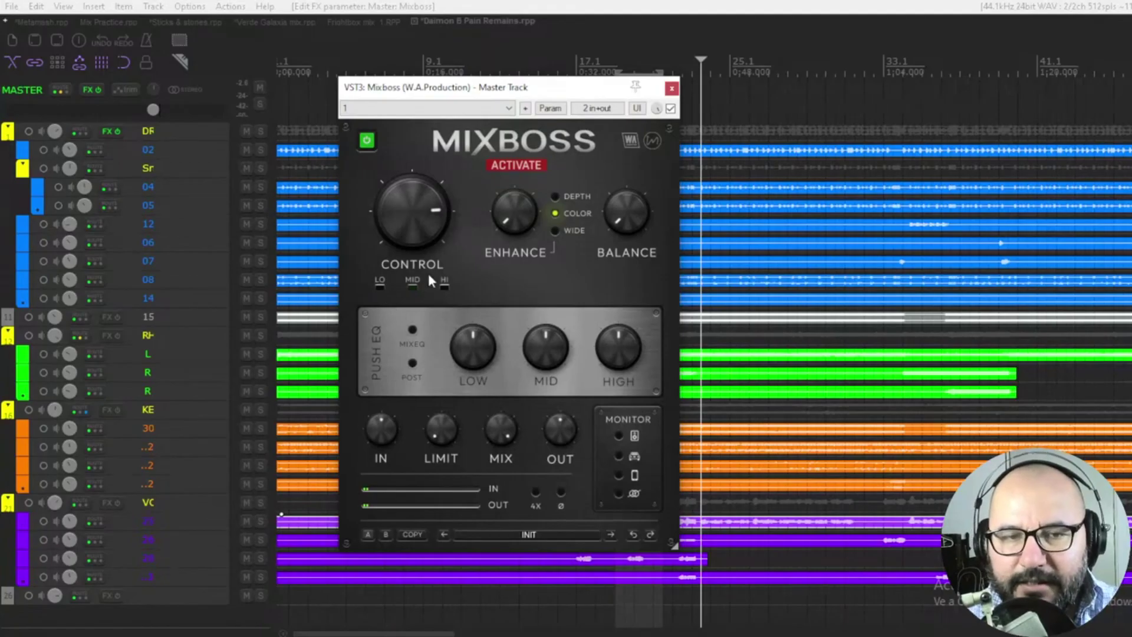
pyautogui.moveTo(431, 281); pyautogui.dragTo(442, 315)
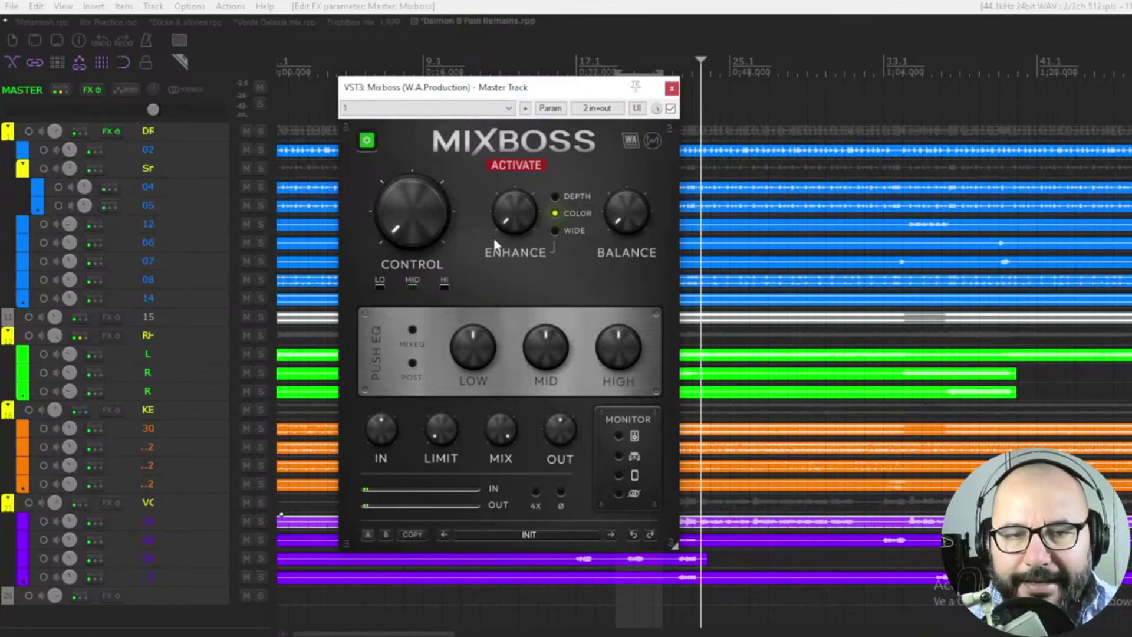
# Try the Enhance knob with its Depth, Color and Wide modes, leaving the amount slightly below halfway and all three modes off.
pyautogui.moveTo(514, 214); pyautogui.dragTo(514, 180)
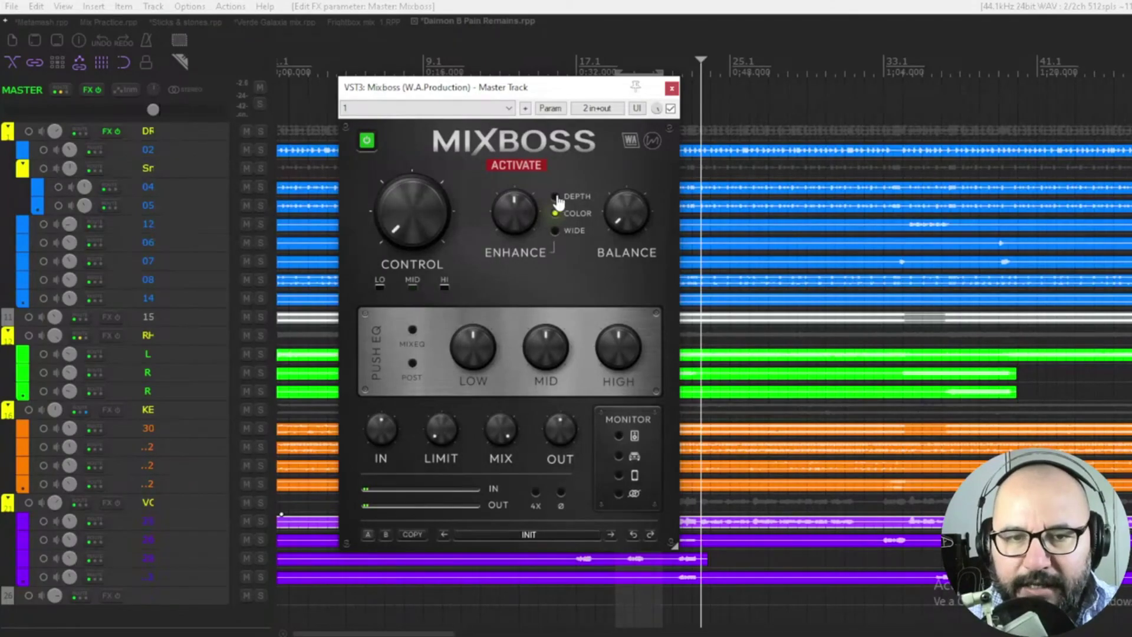
pyautogui.click(555, 231)
pyautogui.click(555, 231)
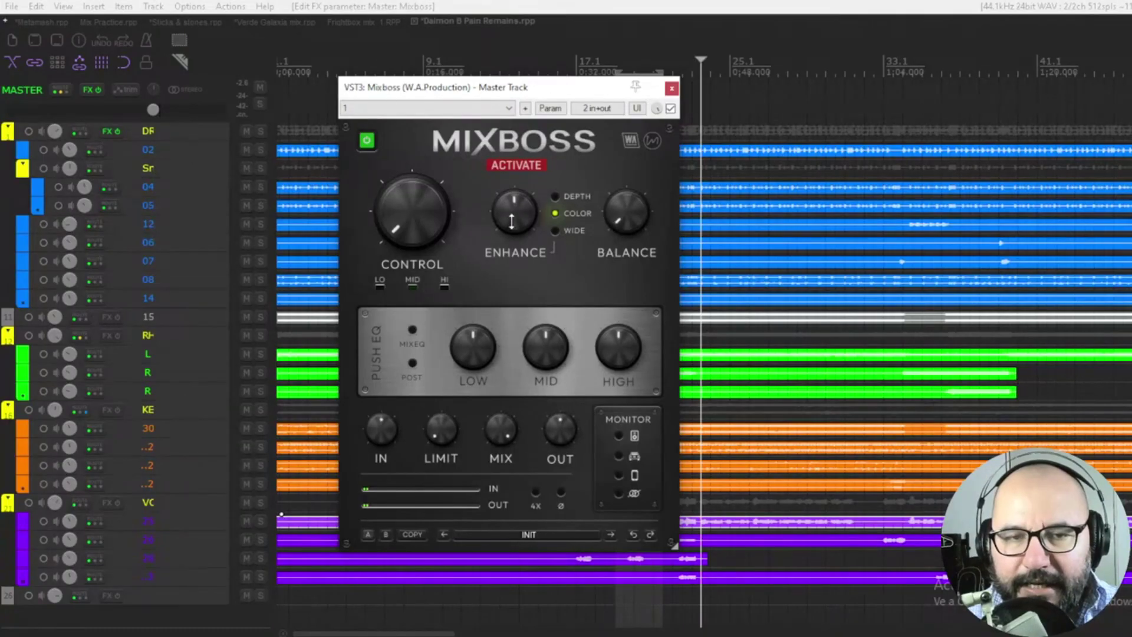
pyautogui.moveTo(515, 213); pyautogui.dragTo(515, 245)
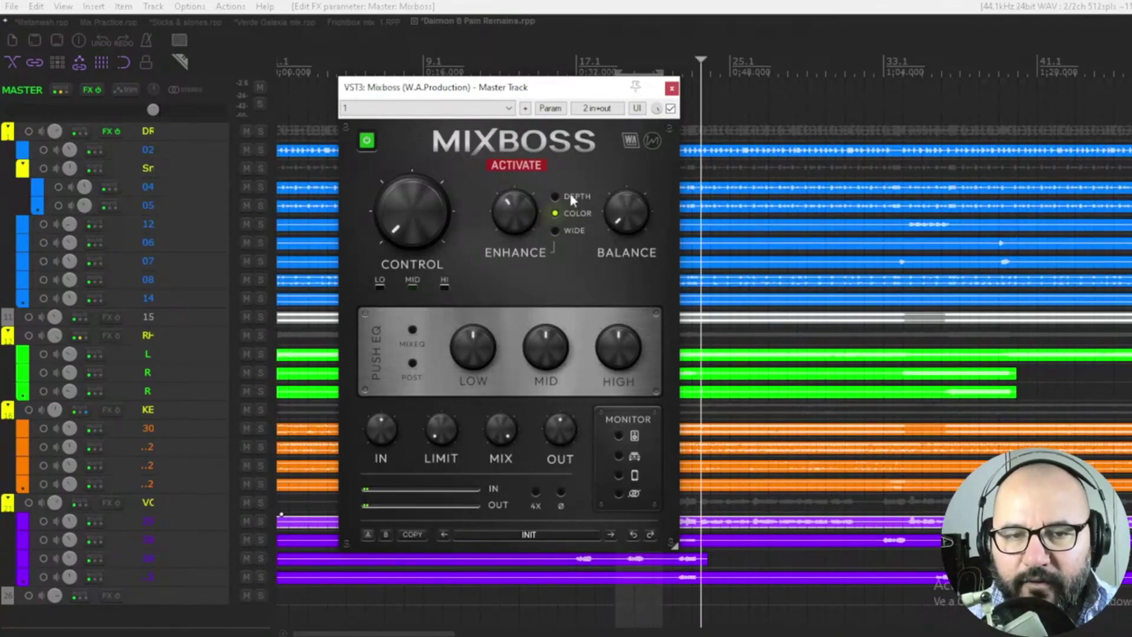
pyautogui.click(556, 214)
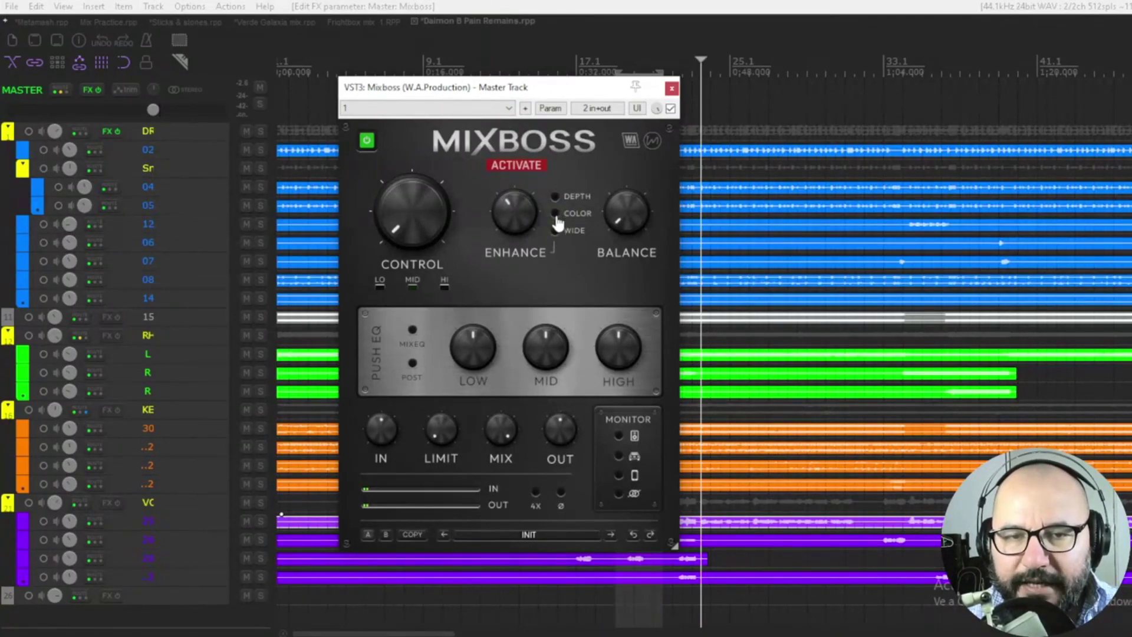
pyautogui.click(555, 200)
pyautogui.click(555, 200)
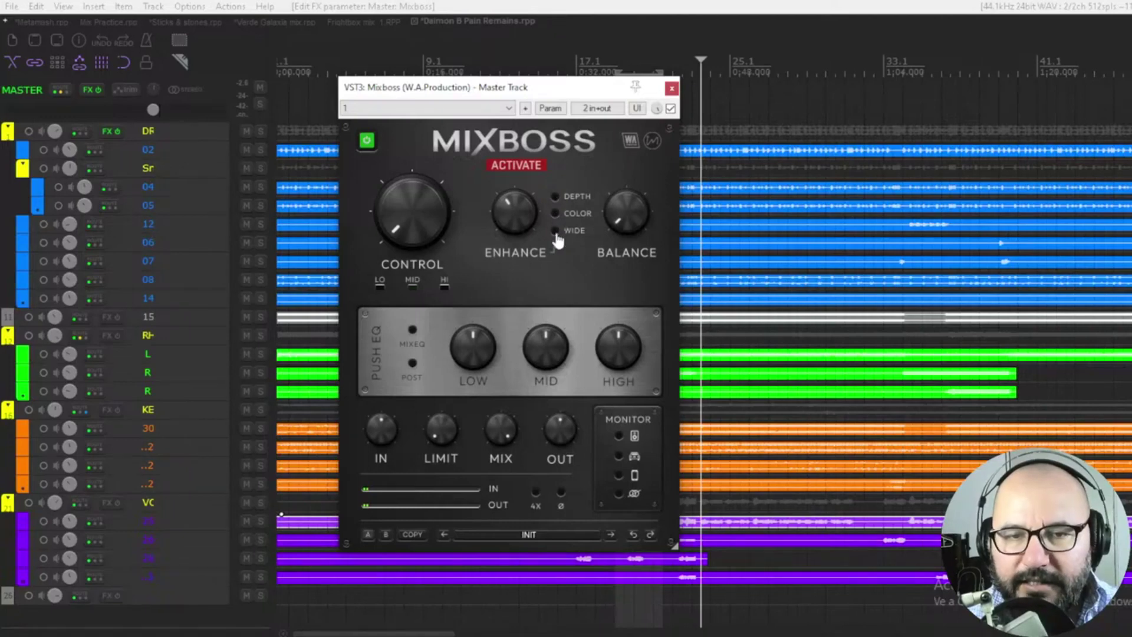
# Try the Balance knob and the Push EQ's MixEQ and Post switches, leaving Balance at minimum and both switches off.
pyautogui.moveTo(627, 212); pyautogui.dragTo(623, 295)
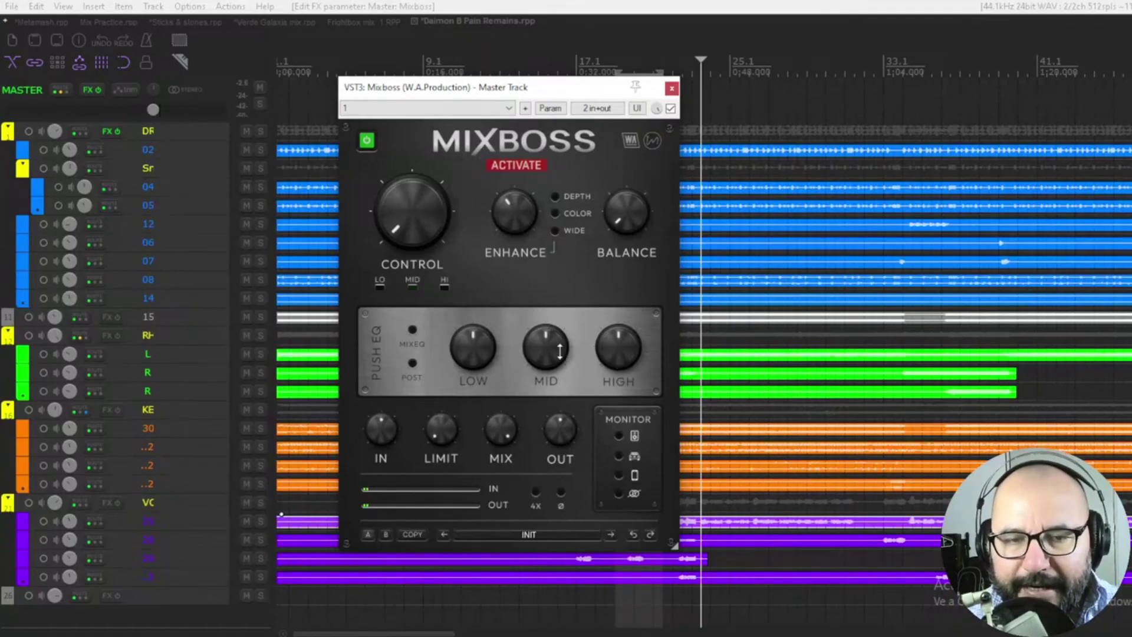
pyautogui.click(412, 362)
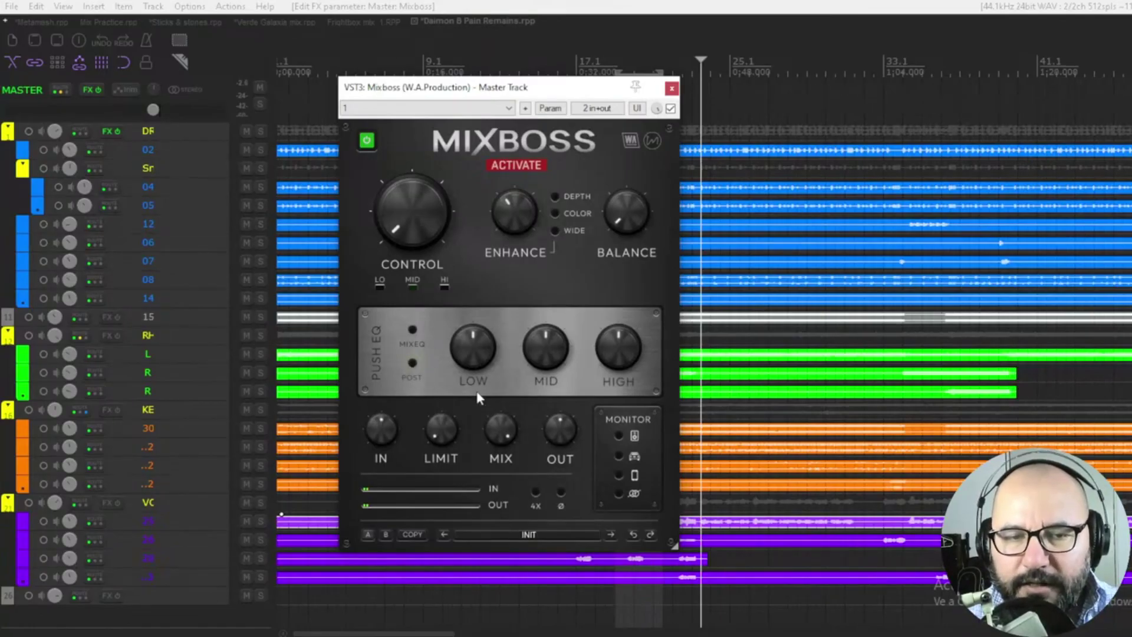
pyautogui.click(413, 330)
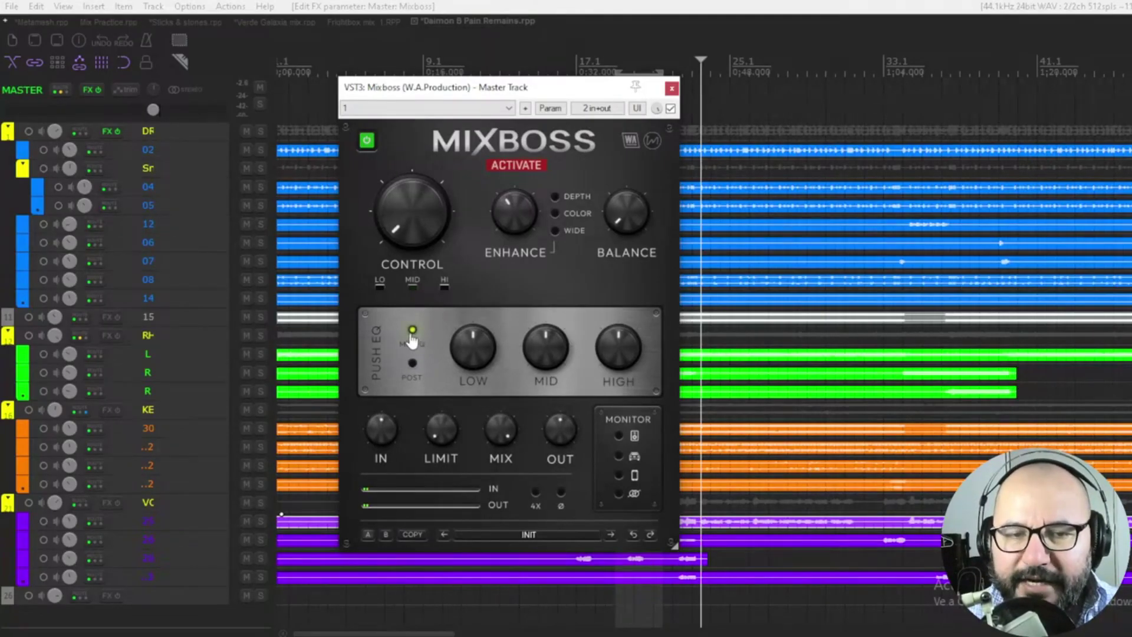
pyautogui.click(413, 331)
pyautogui.click(413, 331)
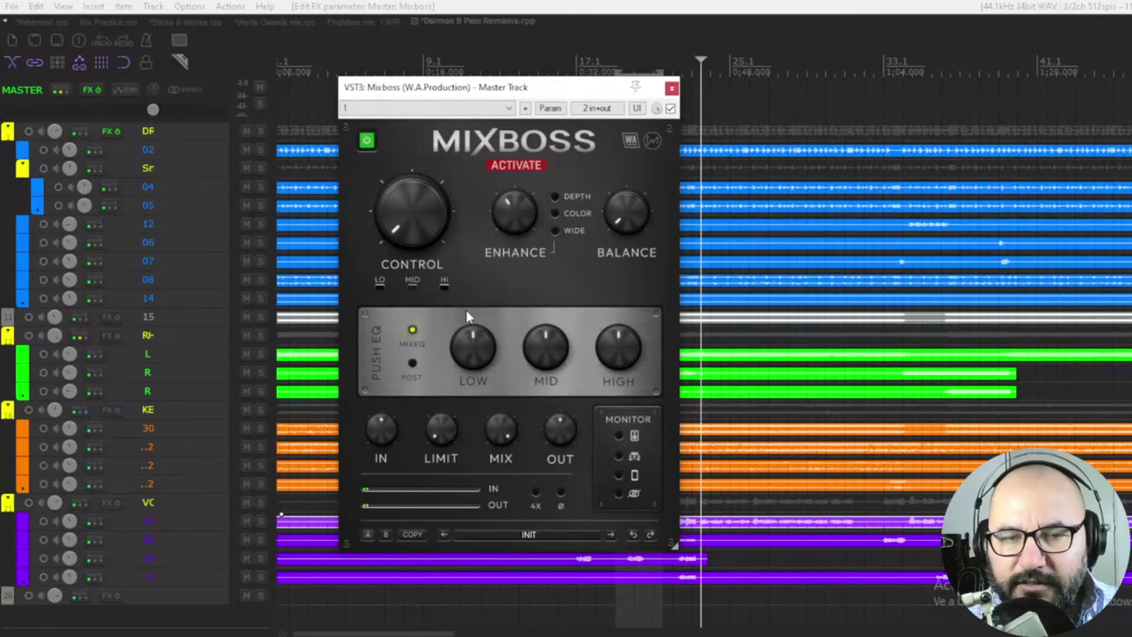
pyautogui.click(413, 332)
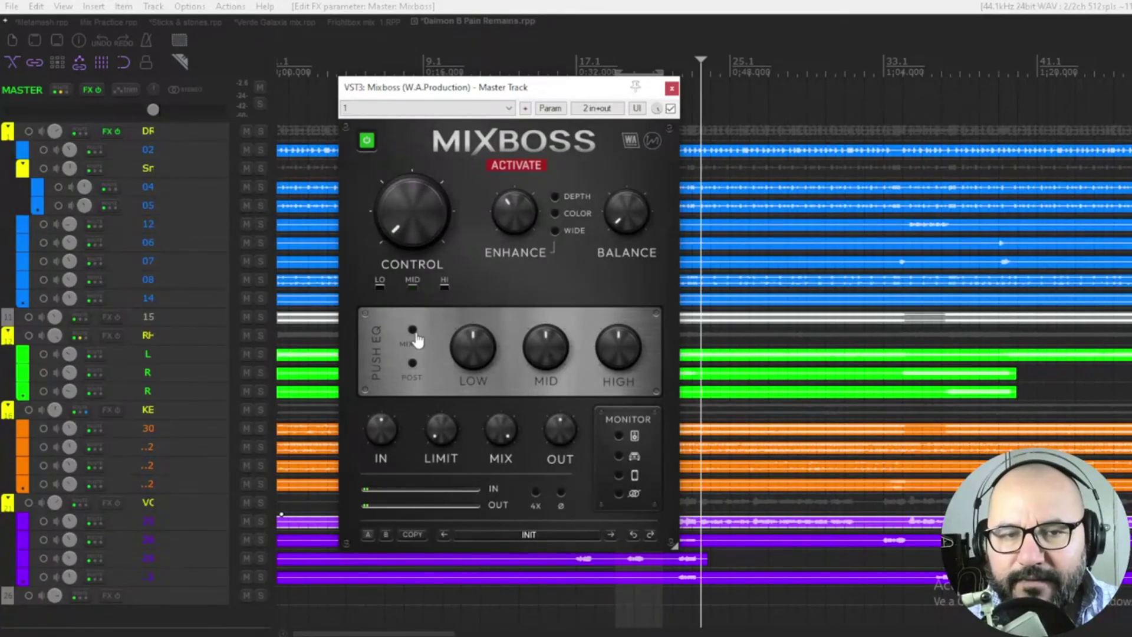
pyautogui.click(413, 330)
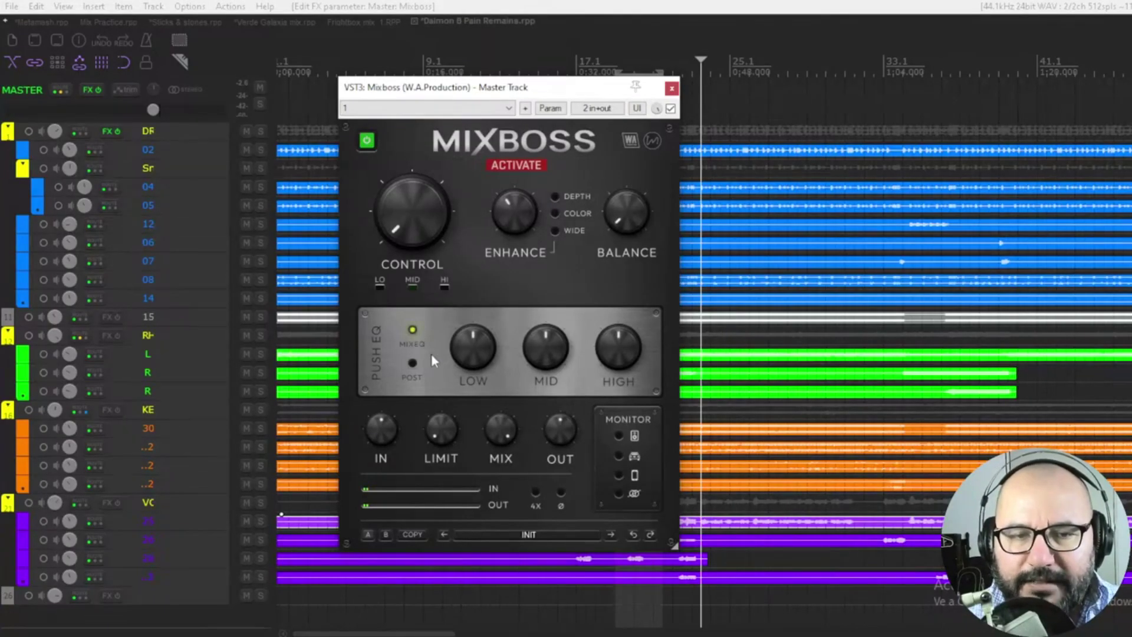
pyautogui.click(412, 330)
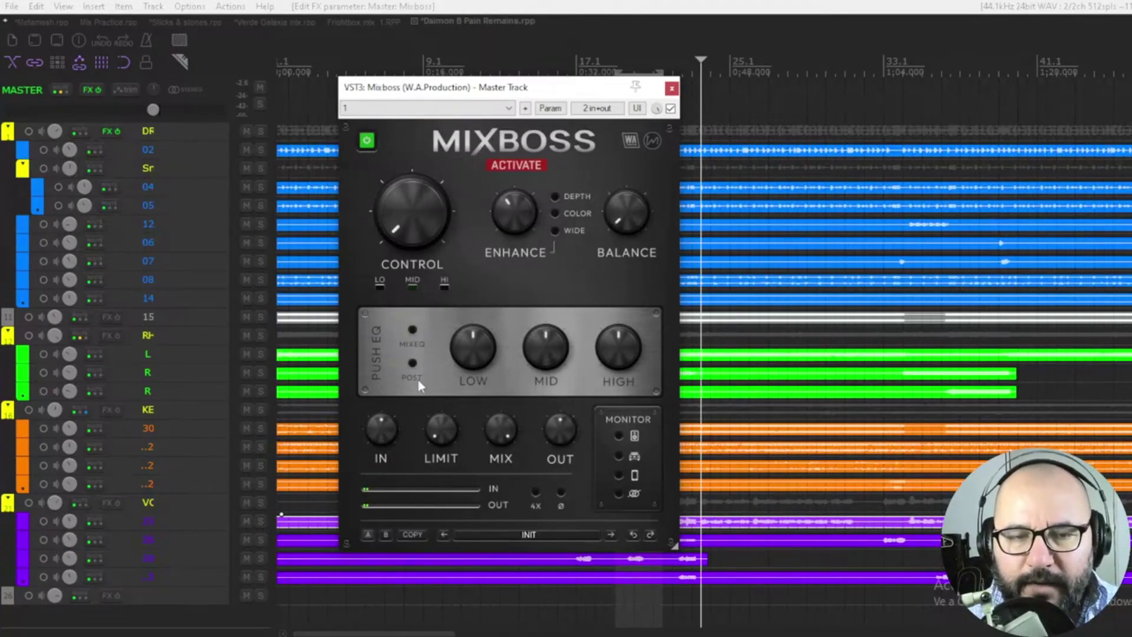
# Try raising the Limit amount and return it to its minimum.
pyautogui.click(441, 435)
pyautogui.moveTo(441, 435); pyautogui.dragTo(441, 413)
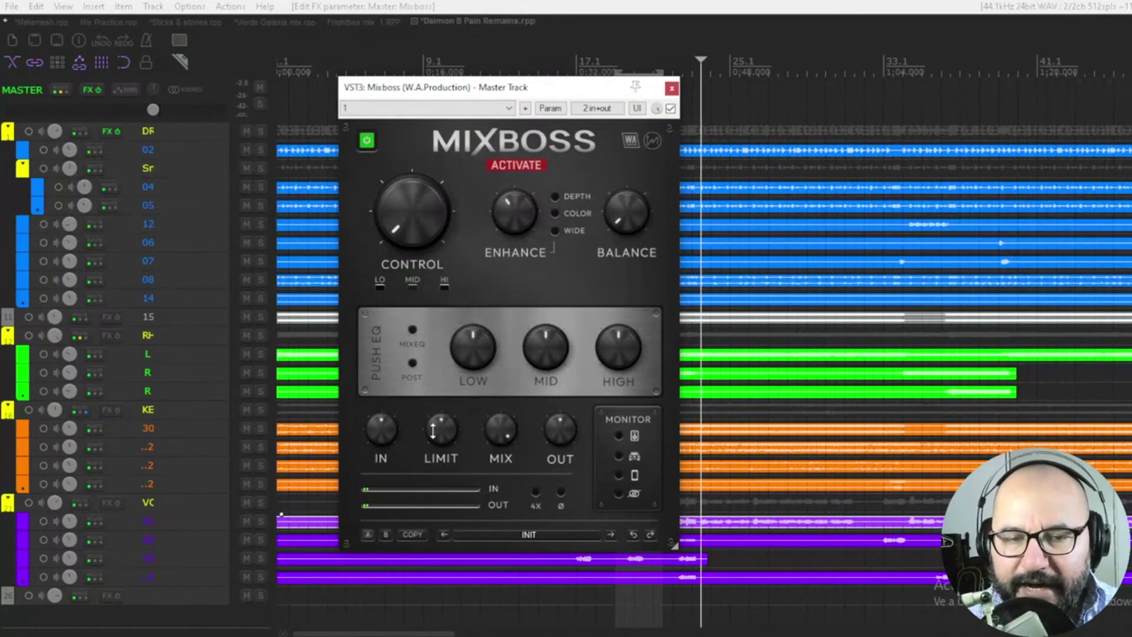
pyautogui.click(442, 428)
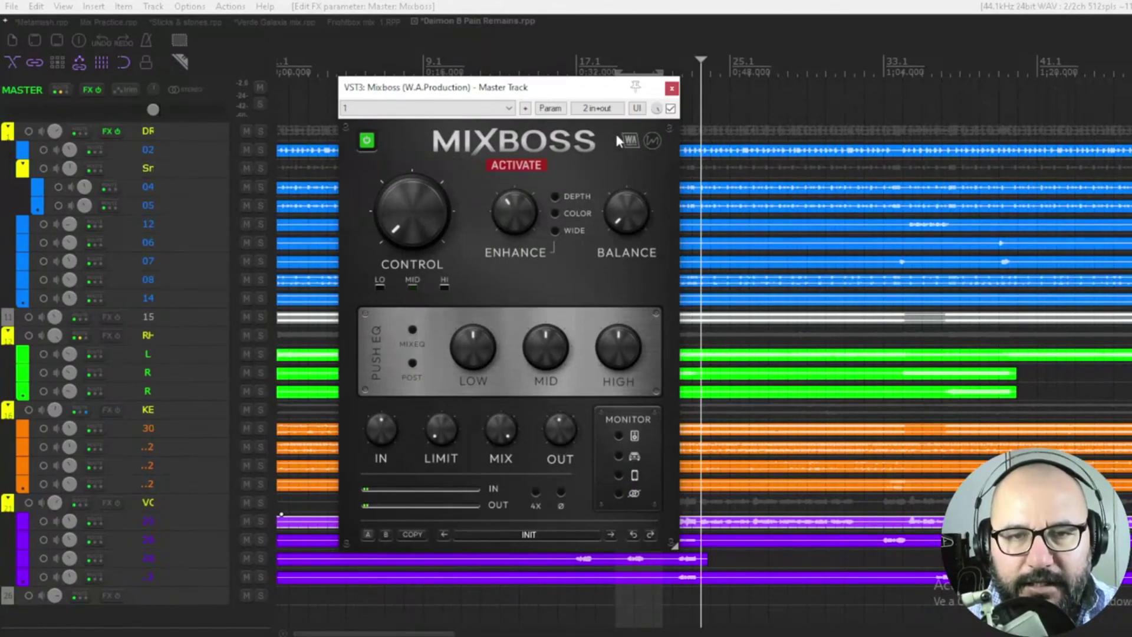
# Play the mix and raise the Control amount well above halfway, restarting playback to hear the compression.
pyautogui.press('space')
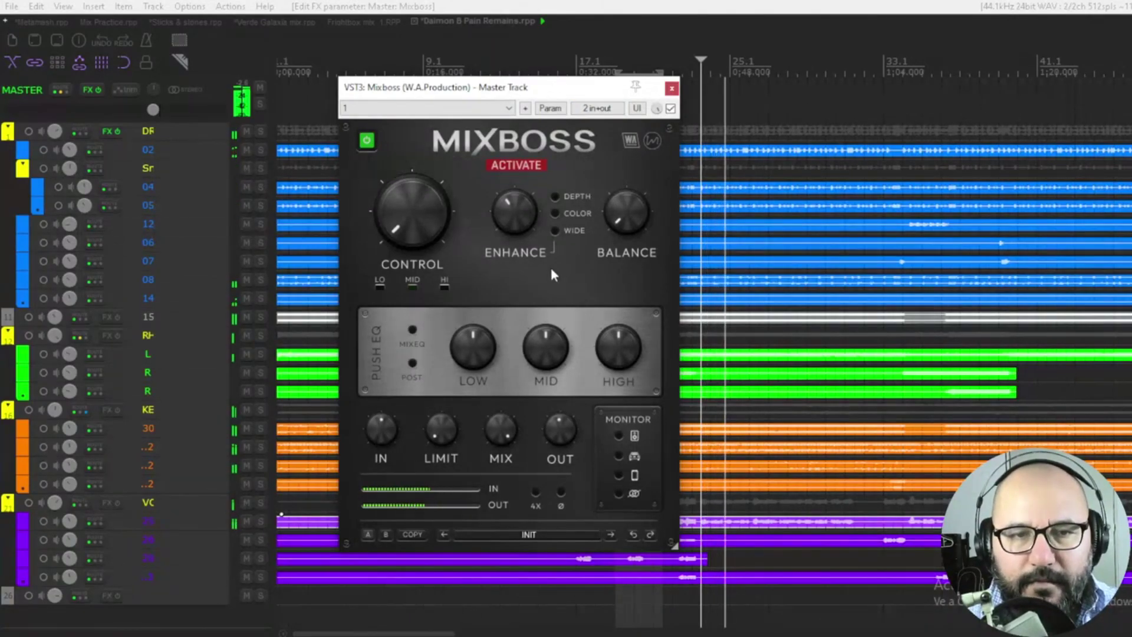
pyautogui.moveTo(413, 213)
pyautogui.mouseDown()
pyautogui.moveTo(413, 259)
pyautogui.moveTo(413, 209)
pyautogui.mouseUp()
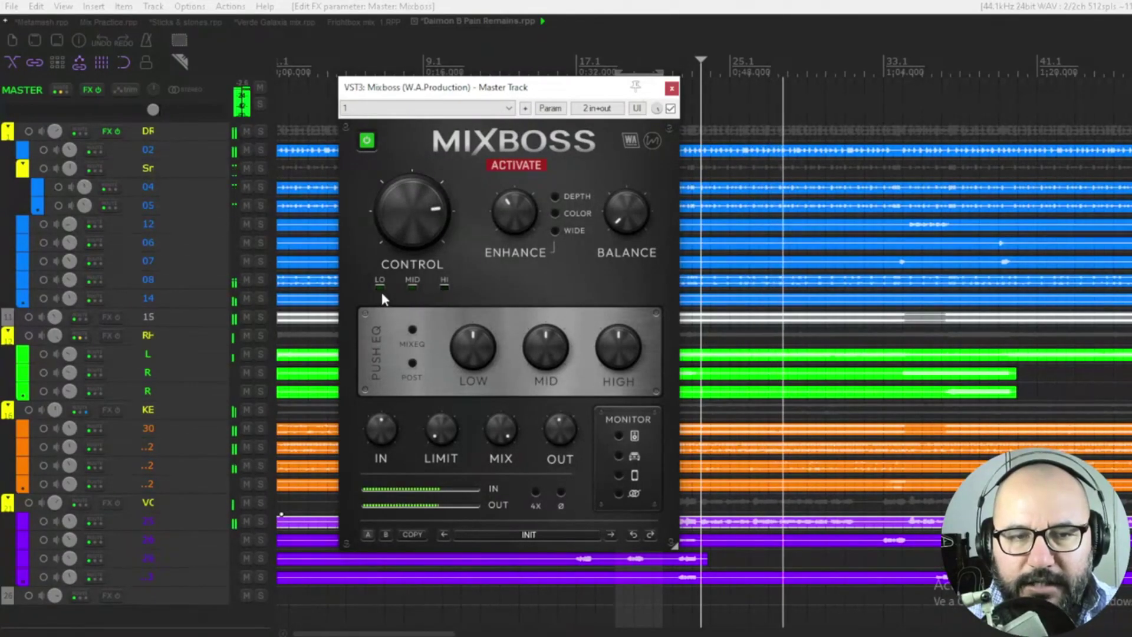
pyautogui.press('space')
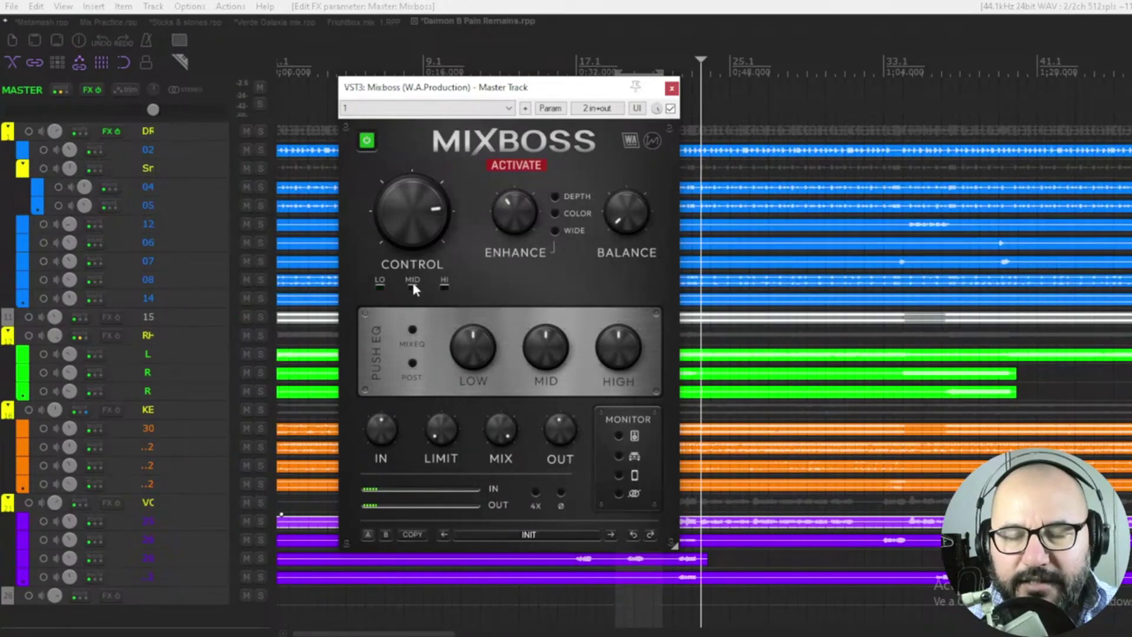
pyautogui.press('space')
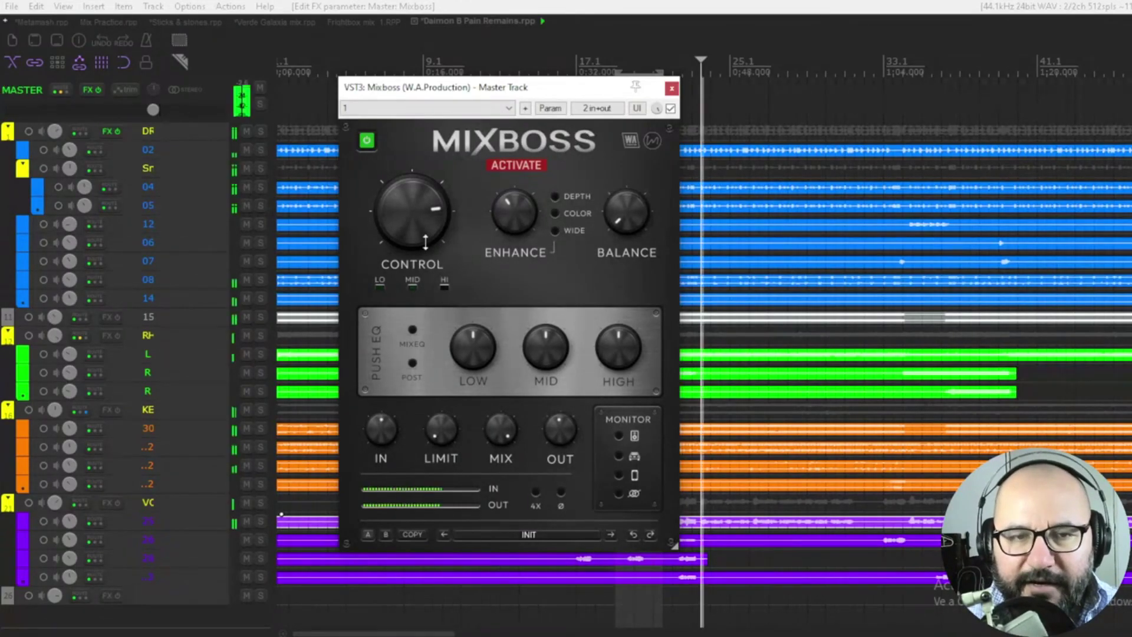
pyautogui.moveTo(424, 230); pyautogui.dragTo(423, 313)
pyautogui.press('space')
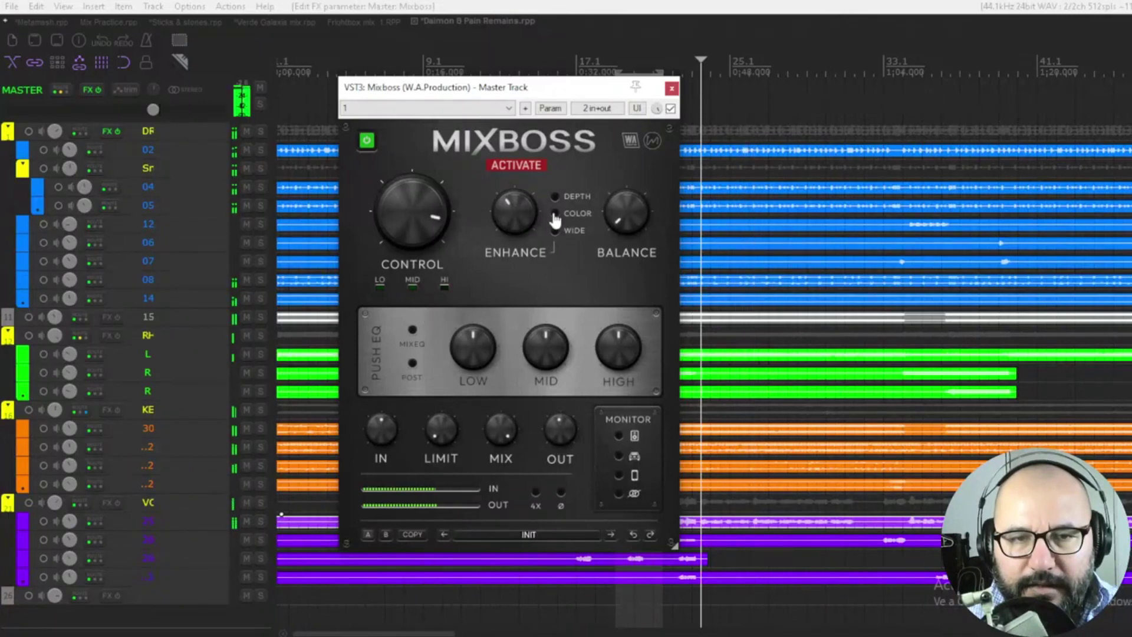
# Enable Depth and Color and set Enhance to about 59% during playback, trying Wide but leaving it off.
pyautogui.click(555, 197)
pyautogui.press('space')
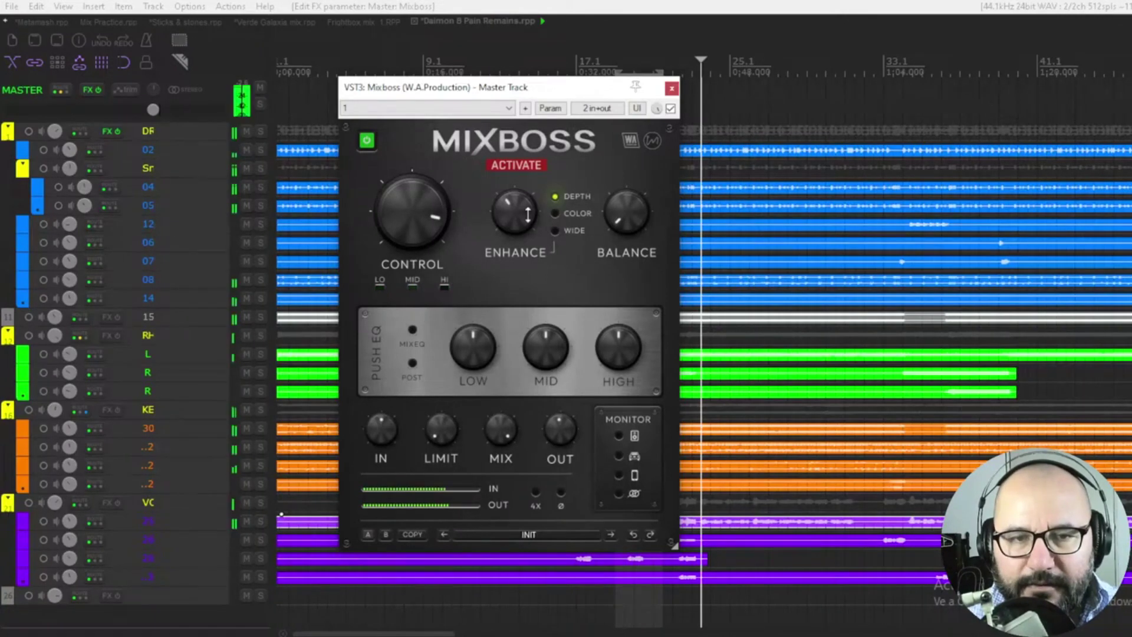
pyautogui.moveTo(524, 195); pyautogui.dragTo(526, 213)
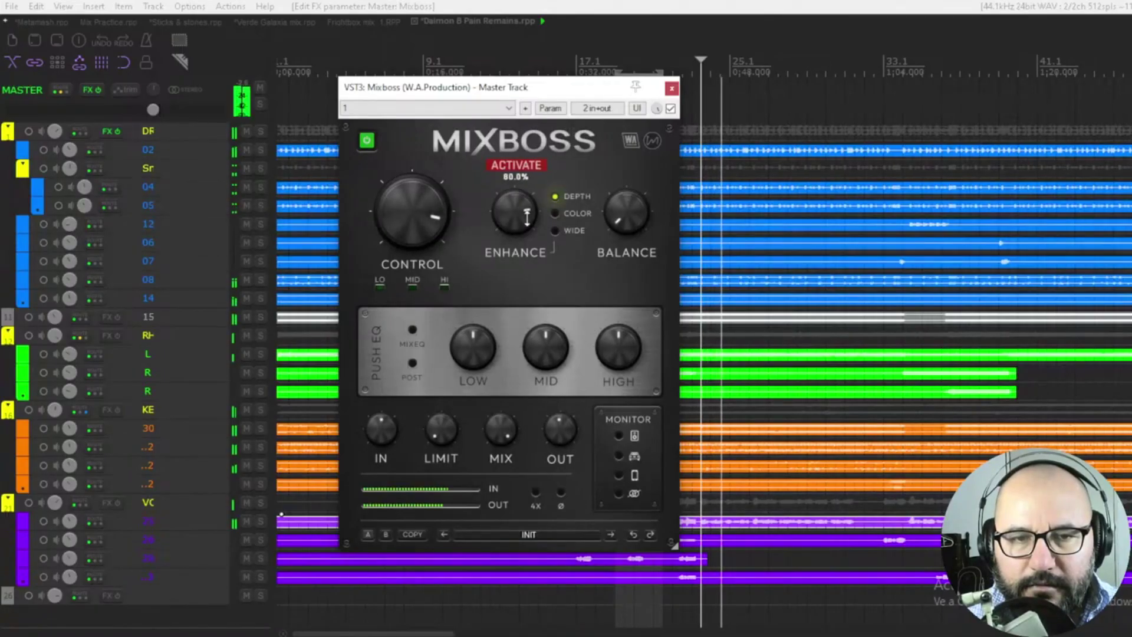
pyautogui.click(555, 214)
pyautogui.scroll(3, 514, 210)
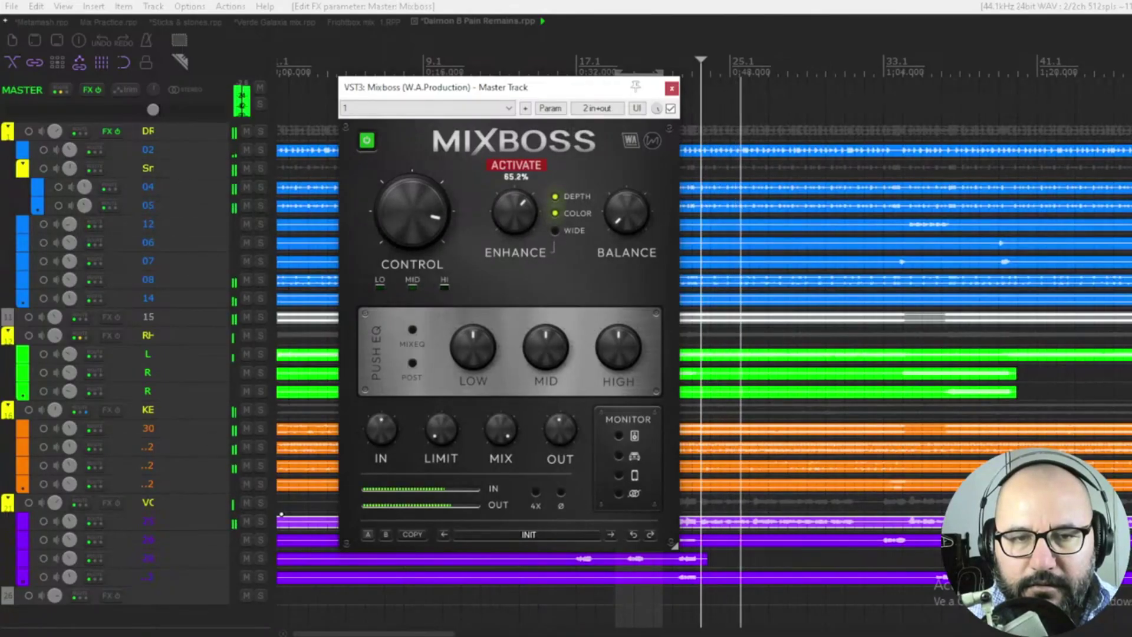
pyautogui.click(554, 231)
pyautogui.scroll(-2, 536, 220)
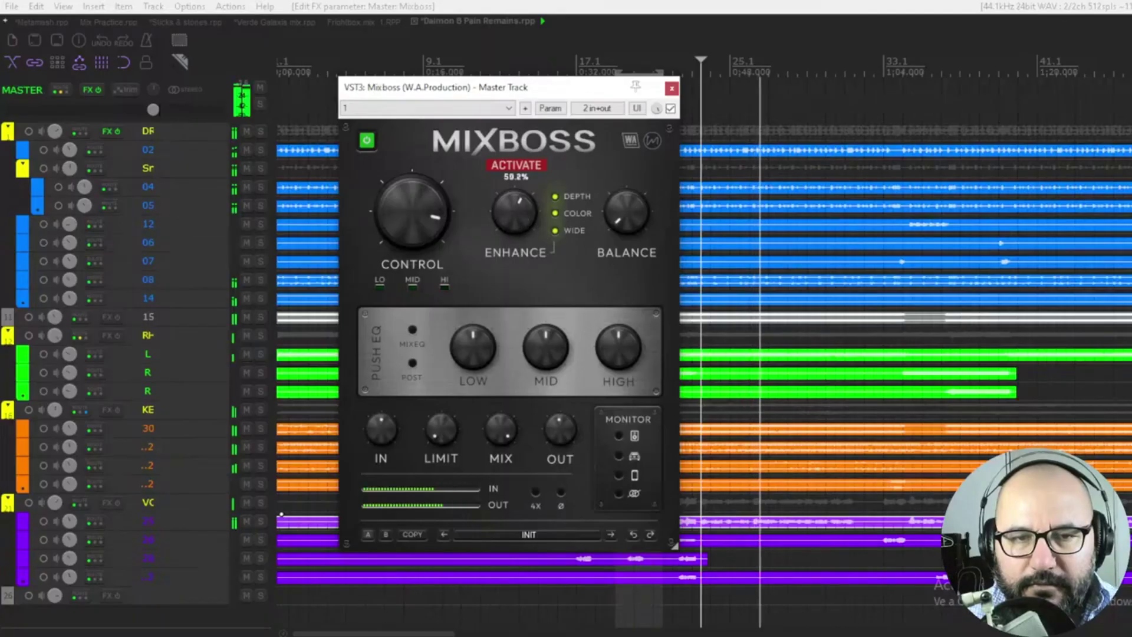
pyautogui.click(554, 231)
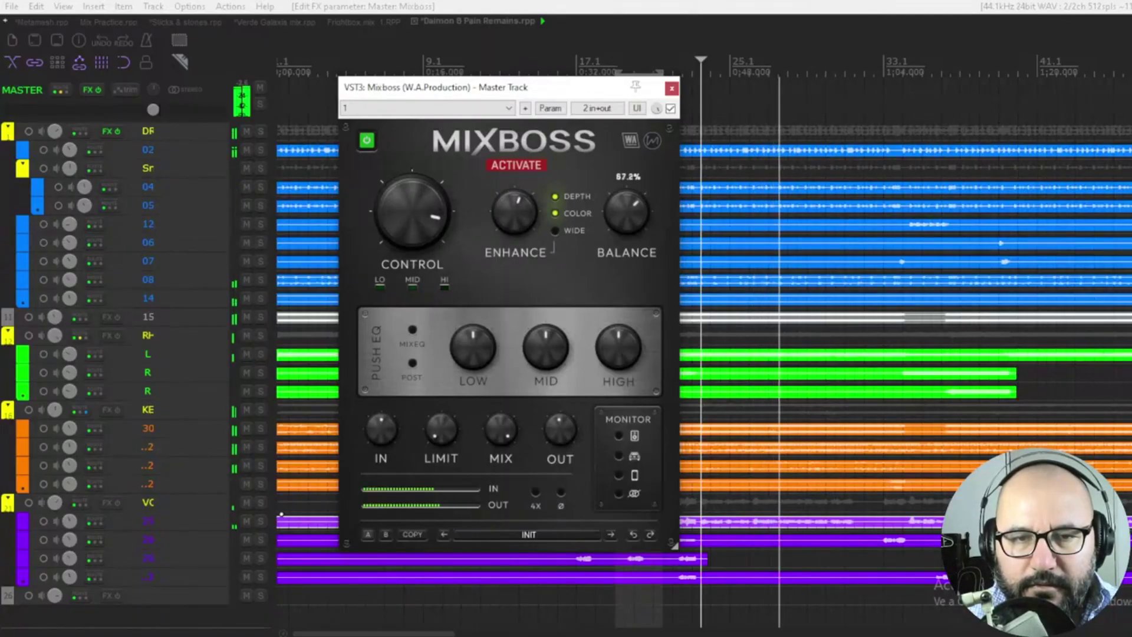
# Set Balance slightly below its midpoint while the mix plays, and leave the Wide mode off.
pyautogui.moveTo(627, 212)
pyautogui.mouseDown()
pyautogui.moveTo(627, 183)
pyautogui.moveTo(627, 204)
pyautogui.mouseUp()
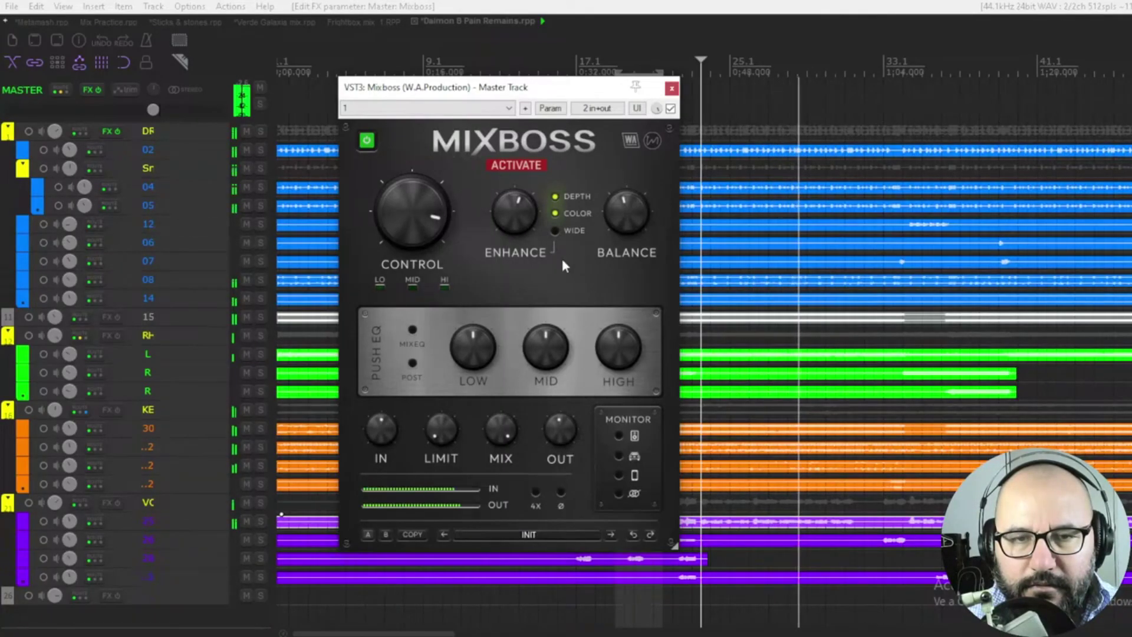
pyautogui.click(555, 231)
pyautogui.click(554, 231)
pyautogui.scroll(-1, 627, 212)
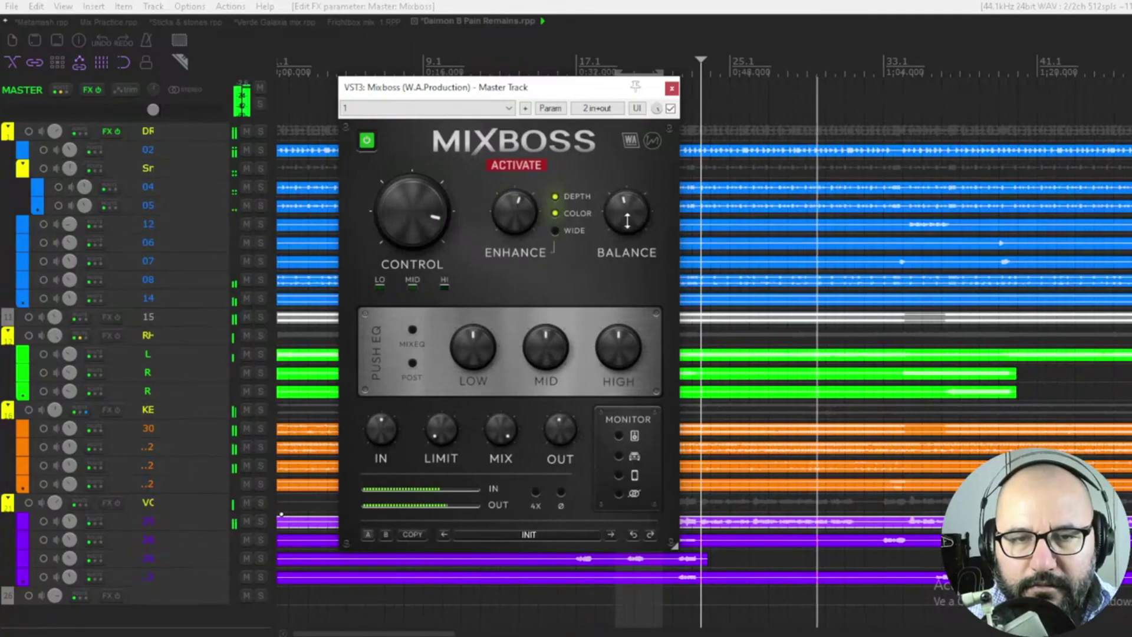
# Compare the mix with Mixboss bypassed and active, and stop playback.
pyautogui.click(671, 109)
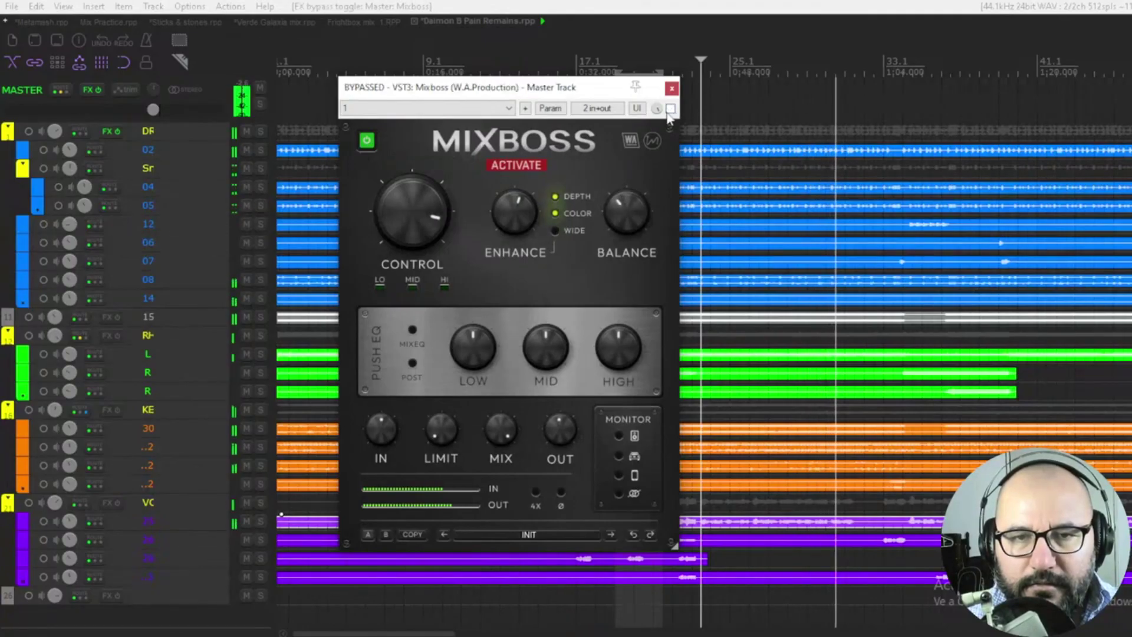
pyautogui.click(671, 109)
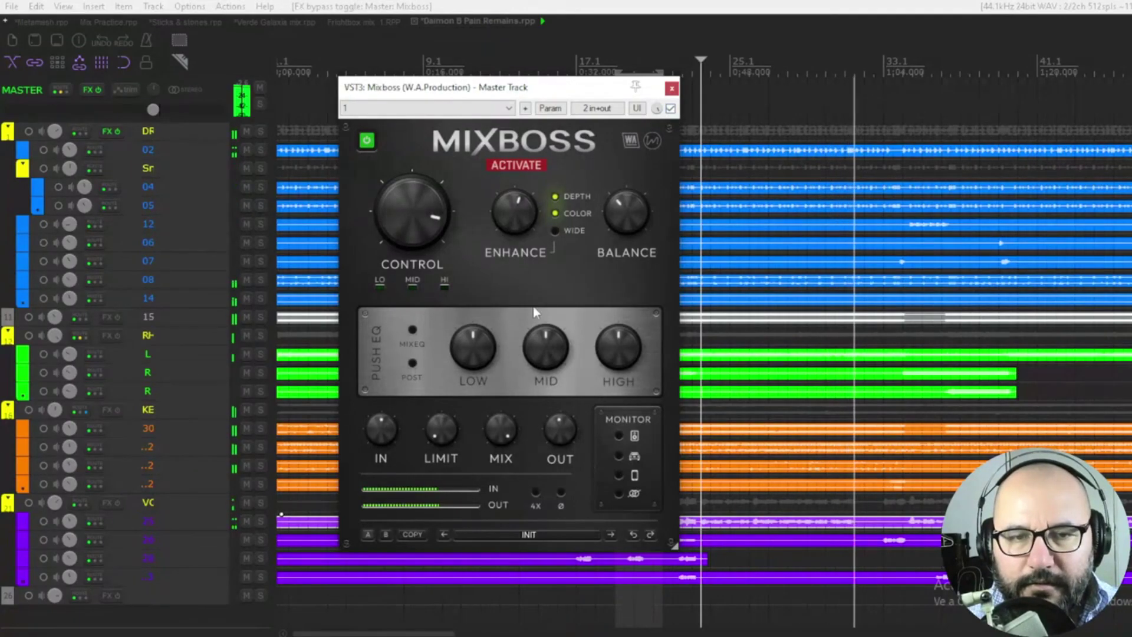
pyautogui.press('space')
# Enable MixEQ in the Push EQ and boost the Low band to about +1.68 dB while listening to the mix.
pyautogui.click(414, 333)
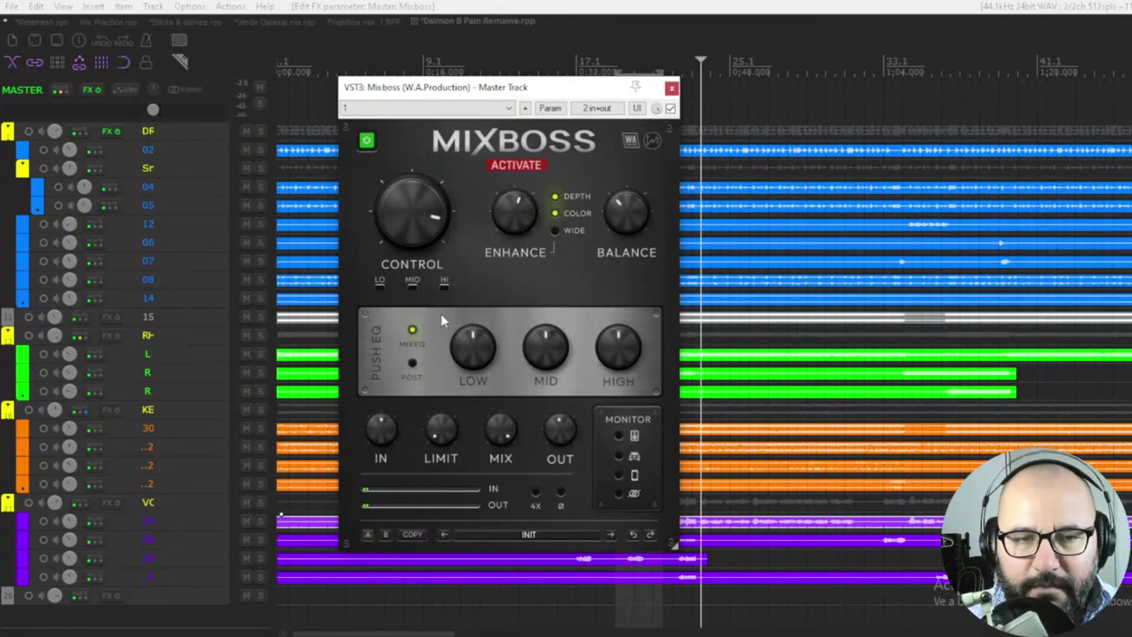
pyautogui.press('space')
pyautogui.moveTo(472, 348)
pyautogui.mouseDown()
pyautogui.moveTo(472, 322)
pyautogui.moveTo(472, 359)
pyautogui.mouseUp()
pyautogui.press('space')
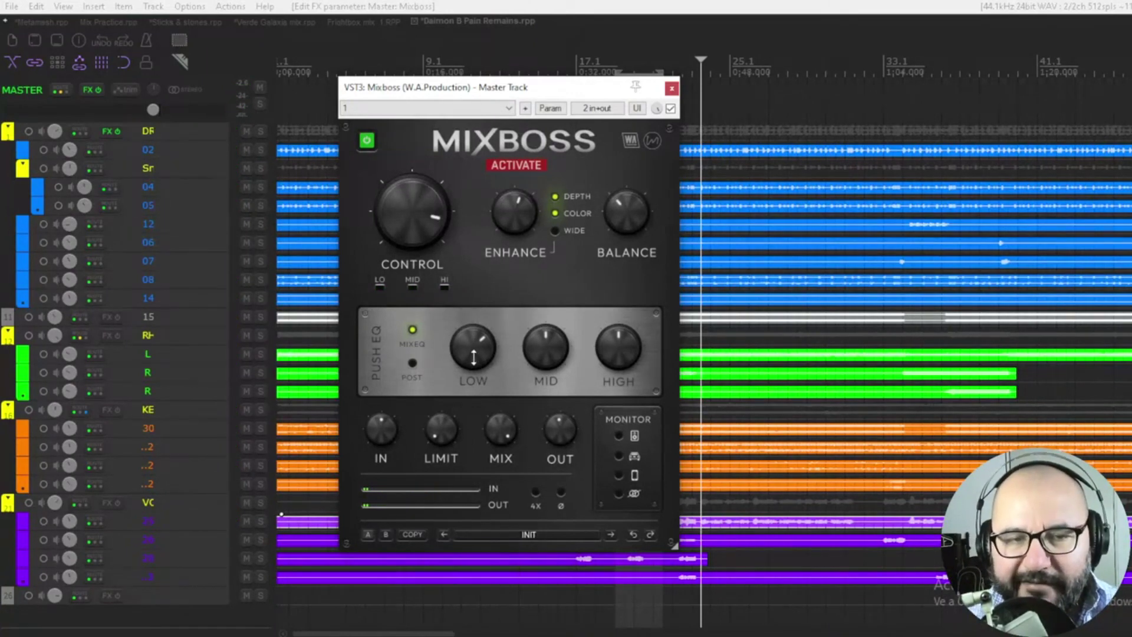
pyautogui.press('space')
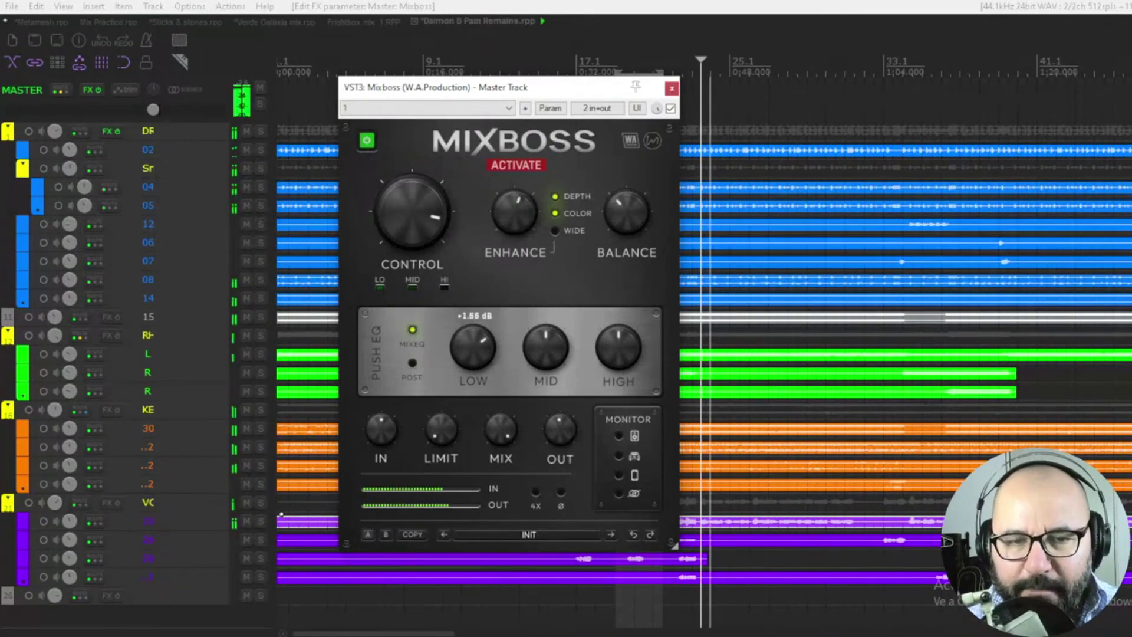
# Restart playback, slightly reduce the Push EQ's Mid band and boost its High band.
pyautogui.press('space')
pyautogui.press('space')
pyautogui.moveTo(618, 347); pyautogui.dragTo(618, 346)
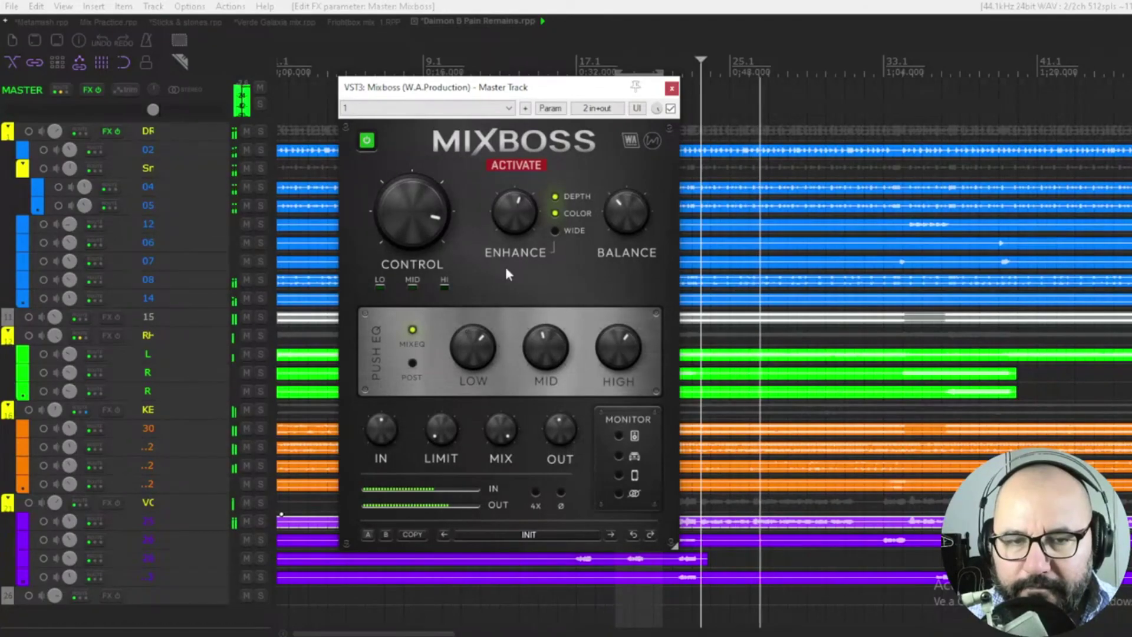
# Compare the mix with Mixboss bypassed and active, and set the Out level to -1 dB.
pyautogui.click(671, 108)
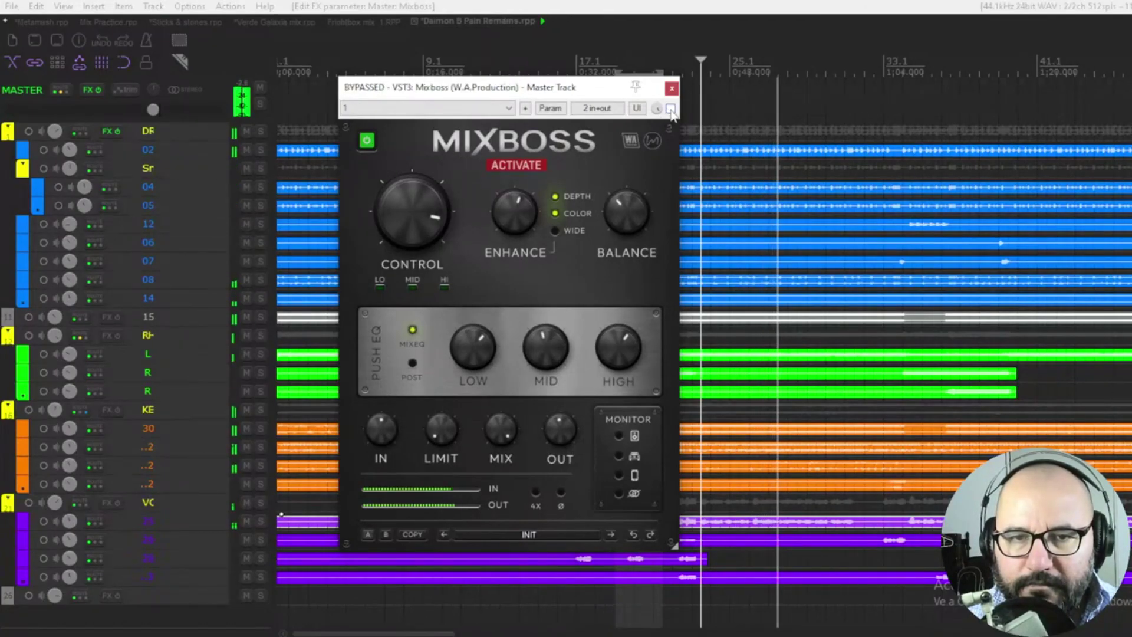
pyautogui.click(670, 108)
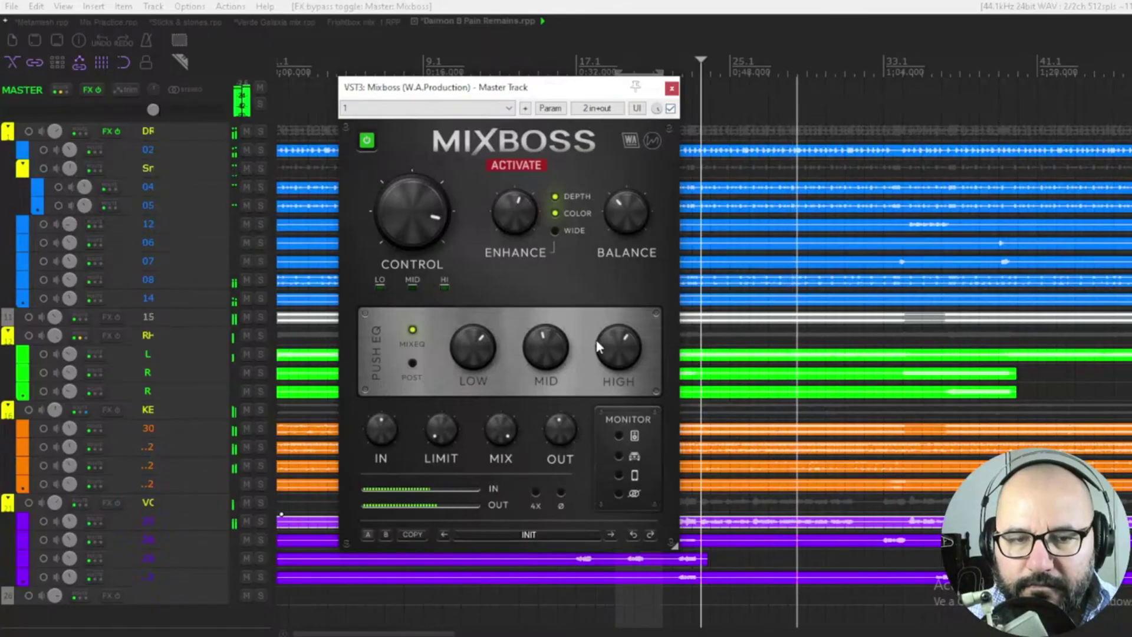
pyautogui.moveTo(560, 430); pyautogui.dragTo(563, 430)
pyautogui.press('space')
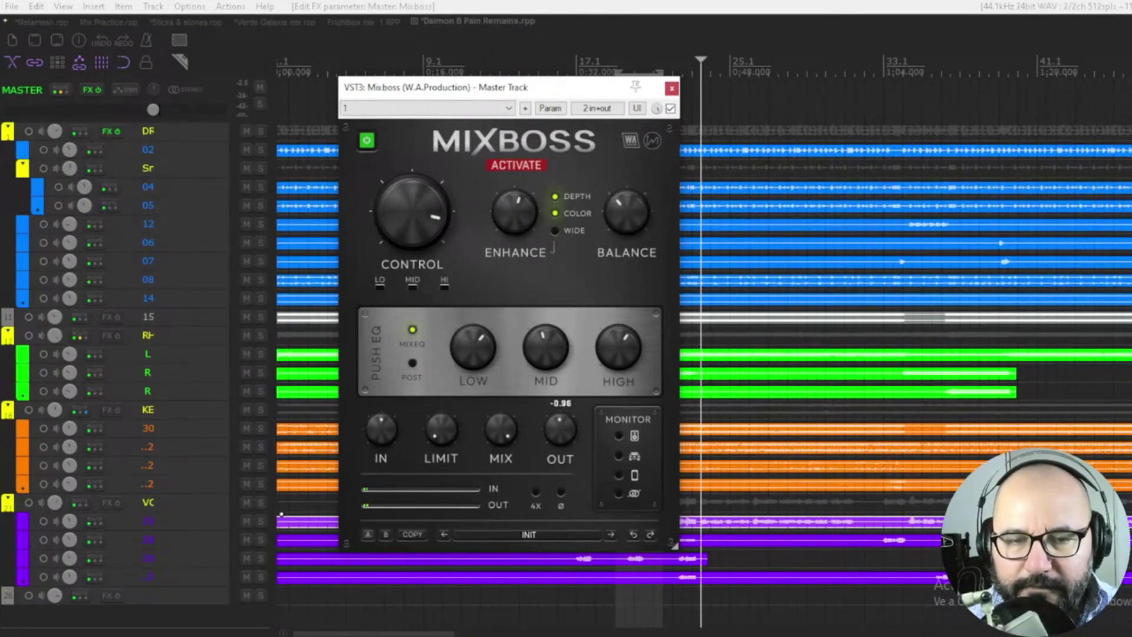
pyautogui.doubleClick(574, 429)
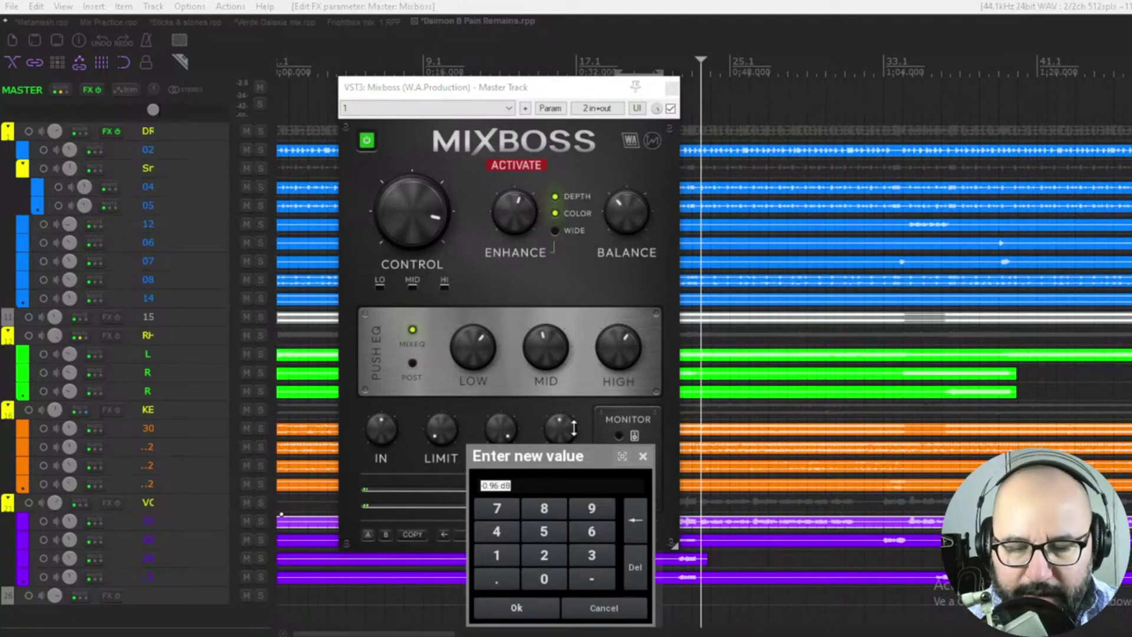
pyautogui.write('-1')
pyautogui.press('Return')
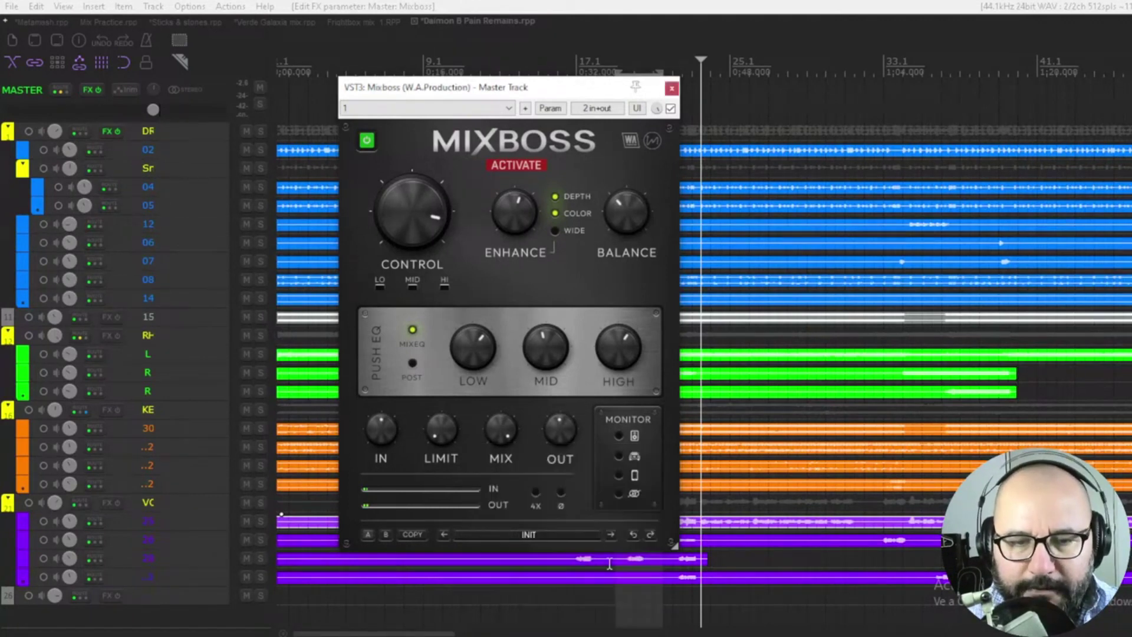
# Play the mix again and raise the Limit knob to about its midpoint.
pyautogui.press('space')
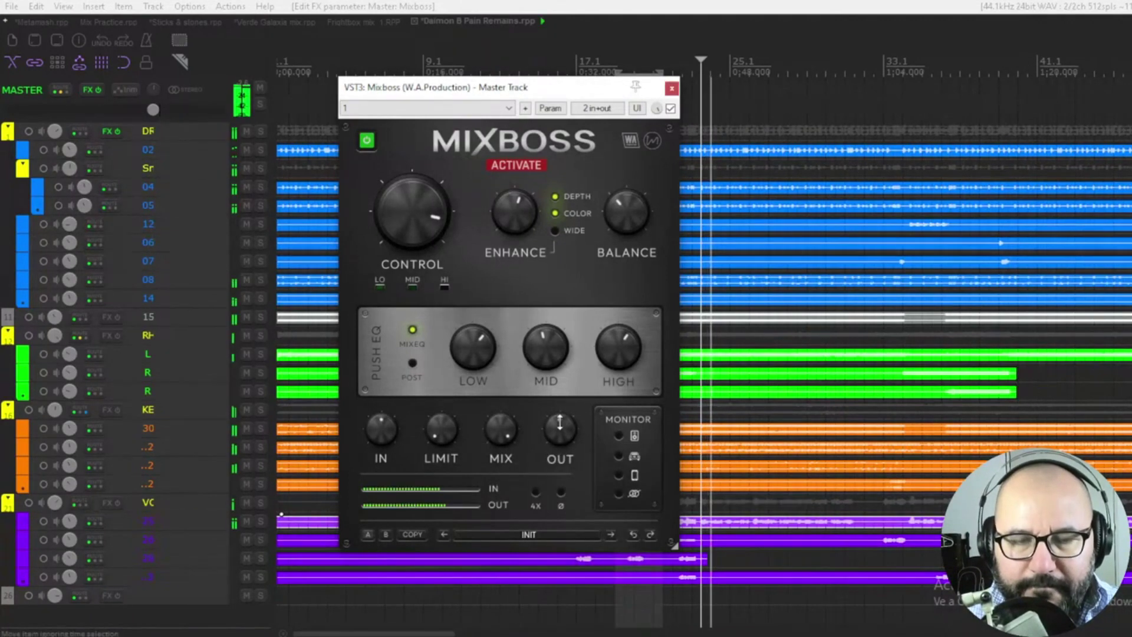
pyautogui.moveTo(442, 429)
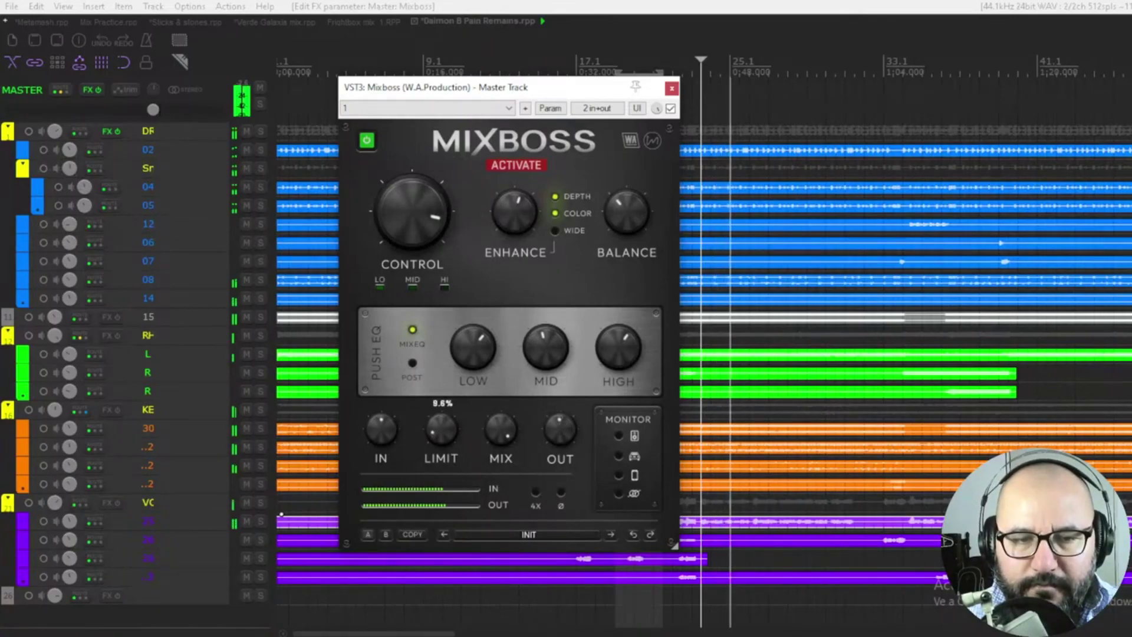
pyautogui.press('space')
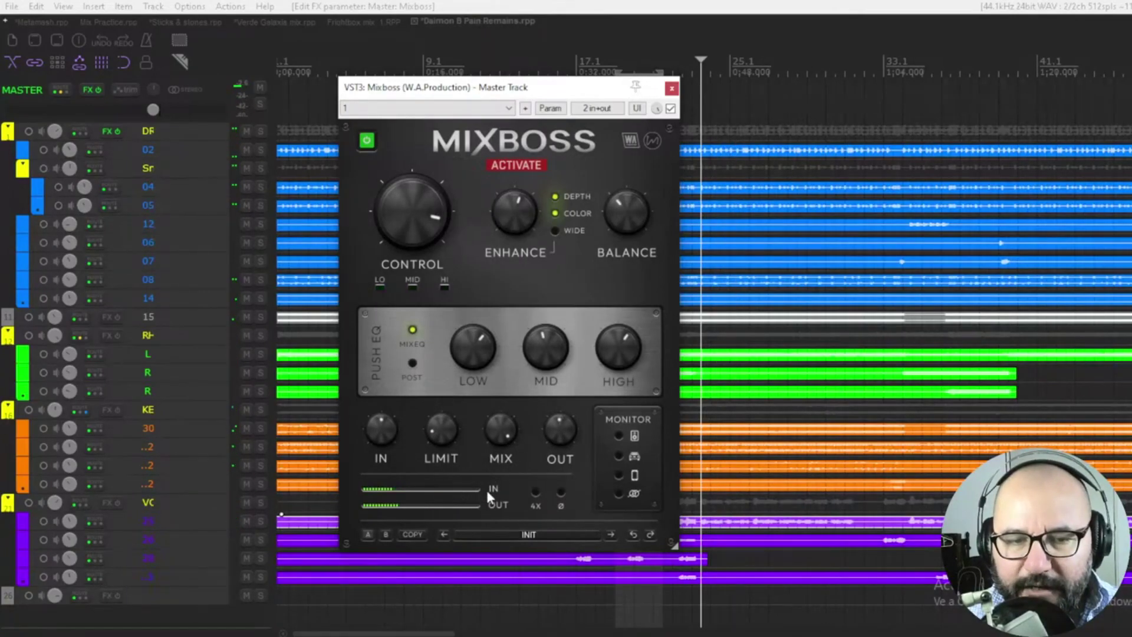
pyautogui.press('space')
pyautogui.moveTo(442, 428); pyautogui.dragTo(442, 394)
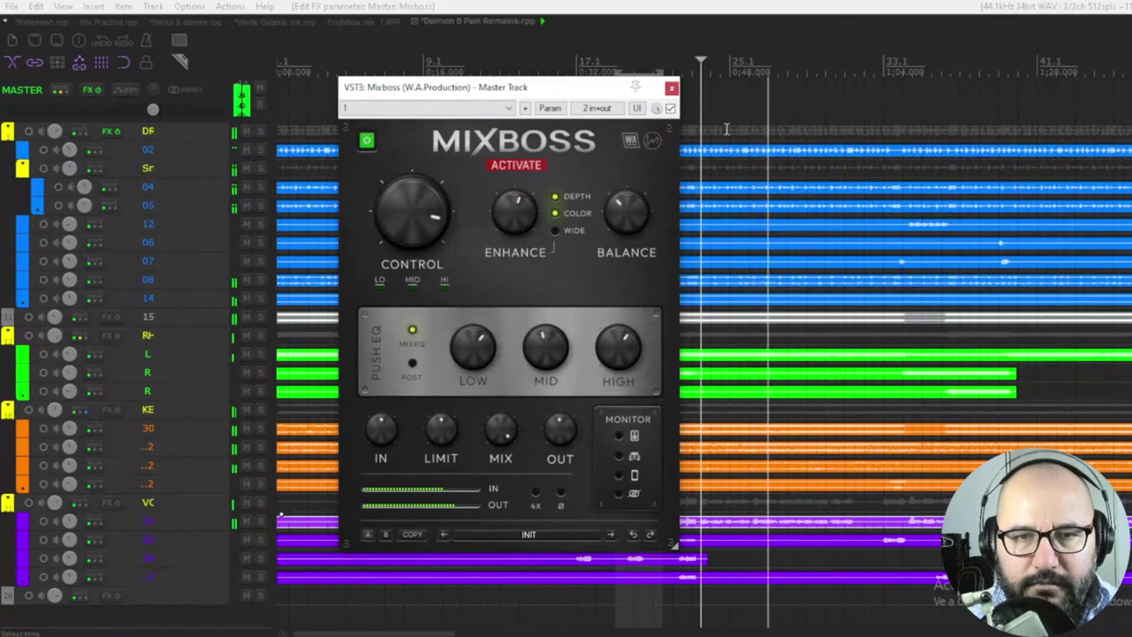
# Raise Control slightly while the mix plays, comparing the sound with Mixboss bypassed and active.
pyautogui.click(670, 108)
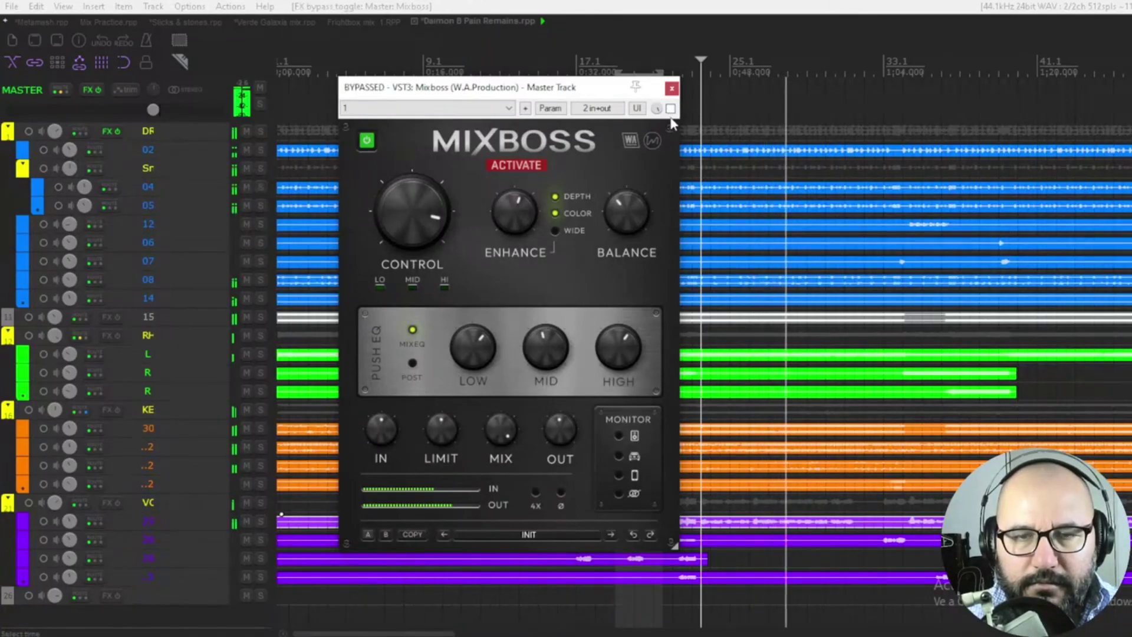
pyautogui.click(671, 108)
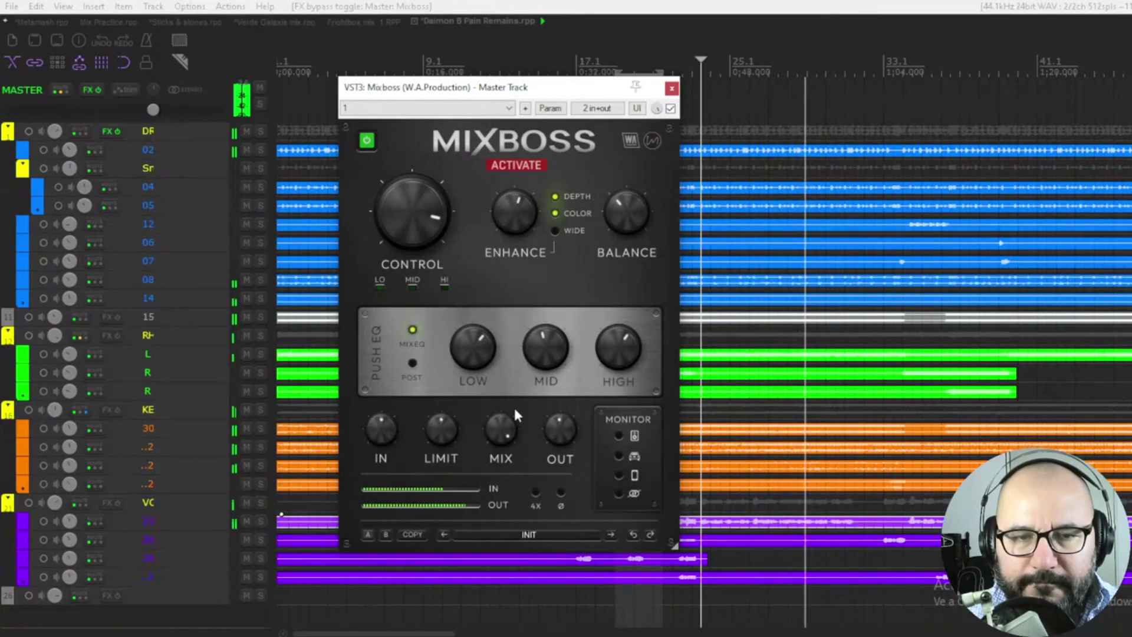
pyautogui.moveTo(424, 216); pyautogui.dragTo(424, 210)
pyautogui.moveTo(502, 246)
pyautogui.mouseDown()
pyautogui.moveTo(502, 283)
pyautogui.moveTo(503, 245)
pyautogui.mouseUp()
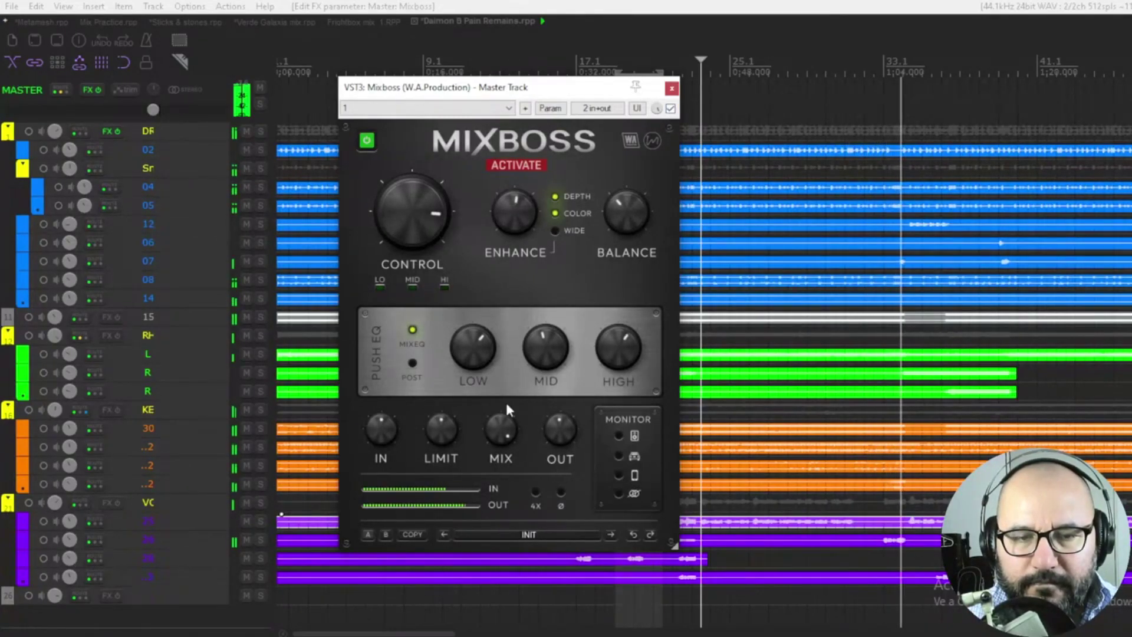
pyautogui.click(671, 109)
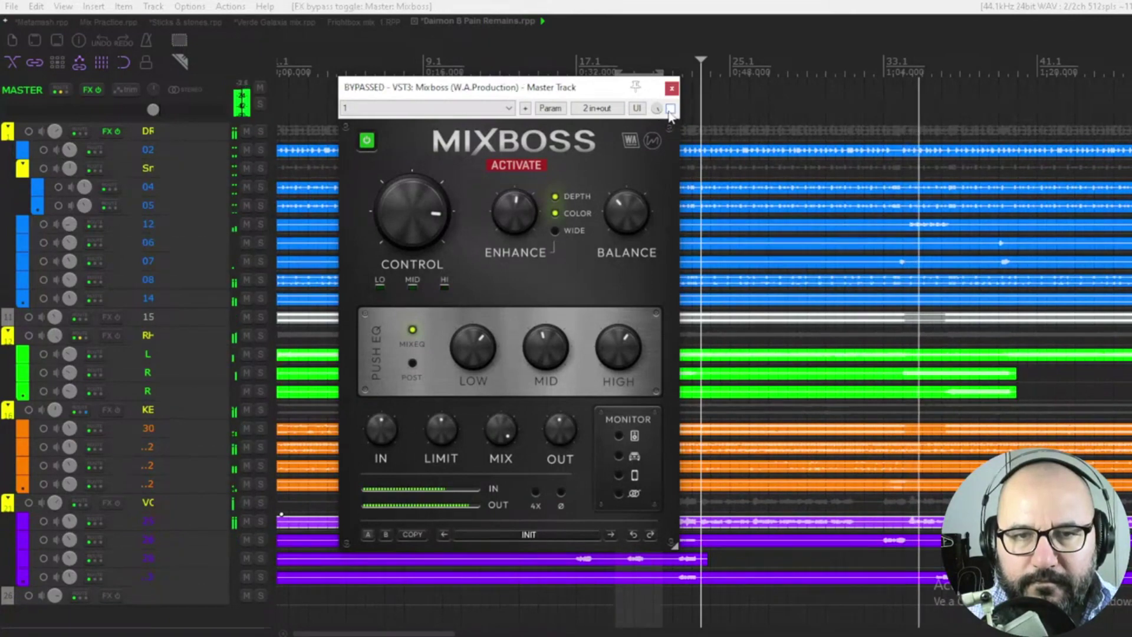
pyautogui.click(670, 109)
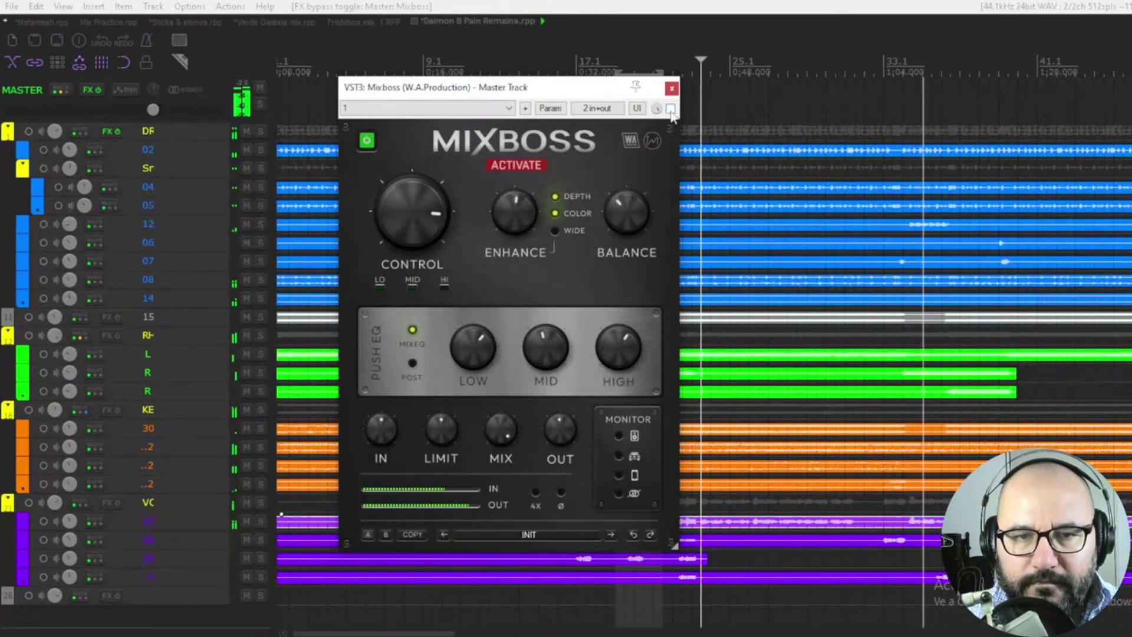
# Return Limit to its minimum and replay the mix, comparing the bypassed and processed sound.
pyautogui.click(451, 422)
pyautogui.press('space')
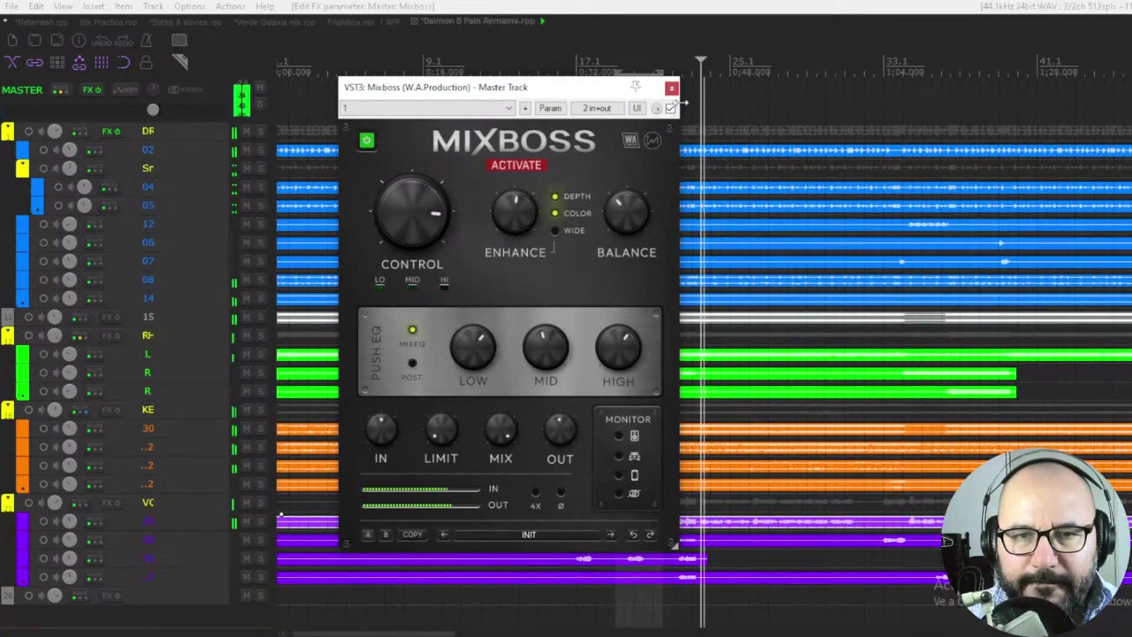
pyautogui.click(670, 108)
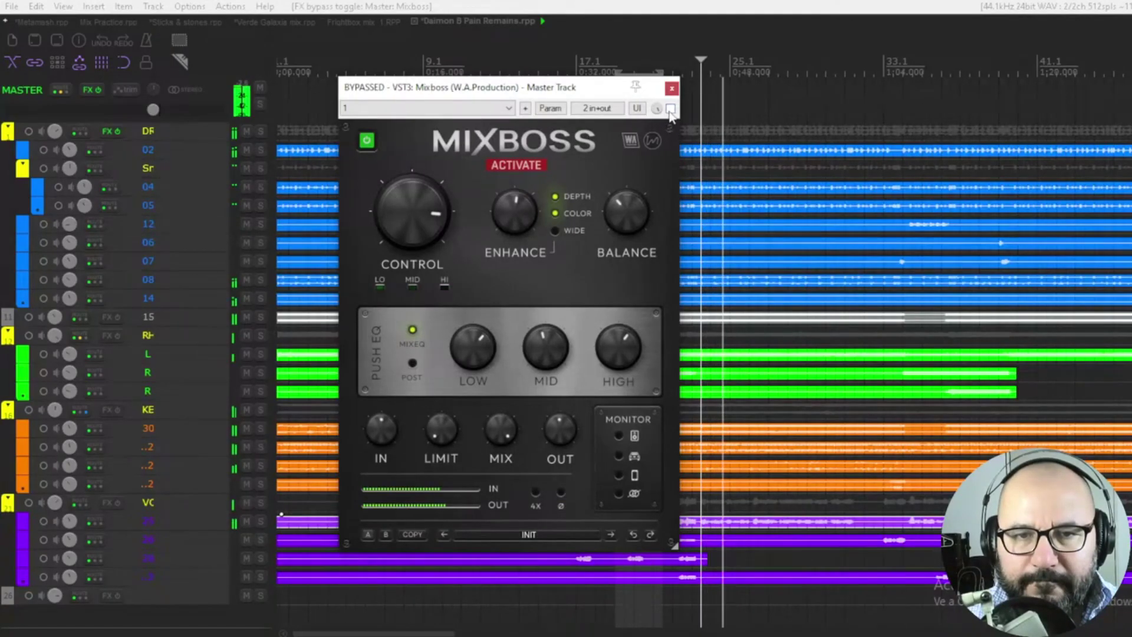
pyautogui.click(670, 108)
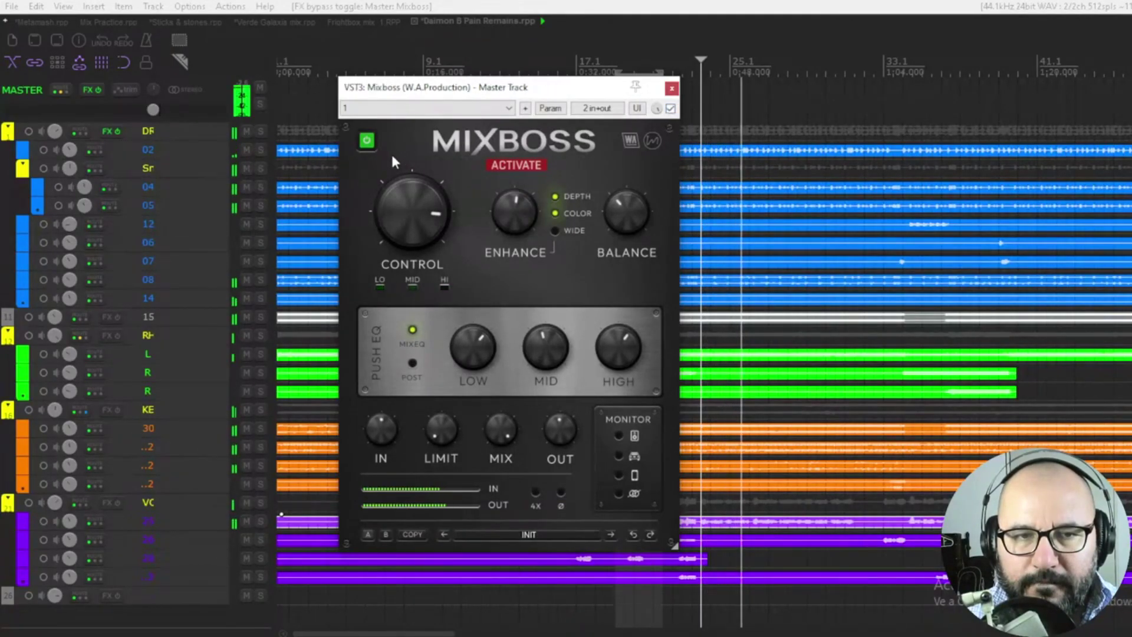
# Compare the playing mix with Mixboss's own power switch off and on.
pyautogui.click(366, 142)
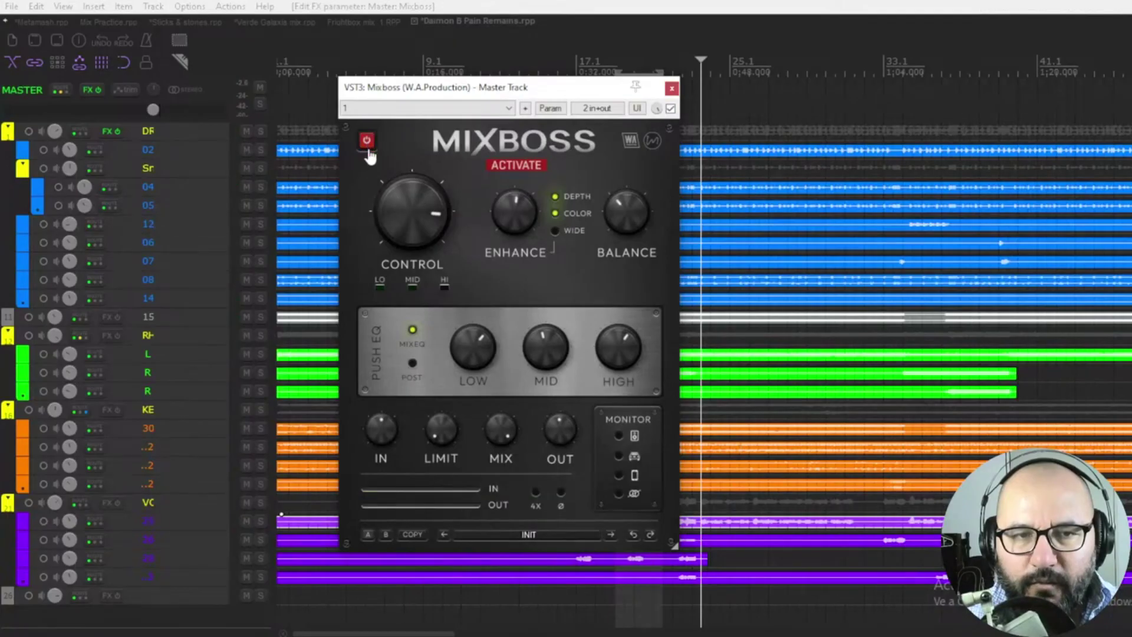
pyautogui.click(366, 141)
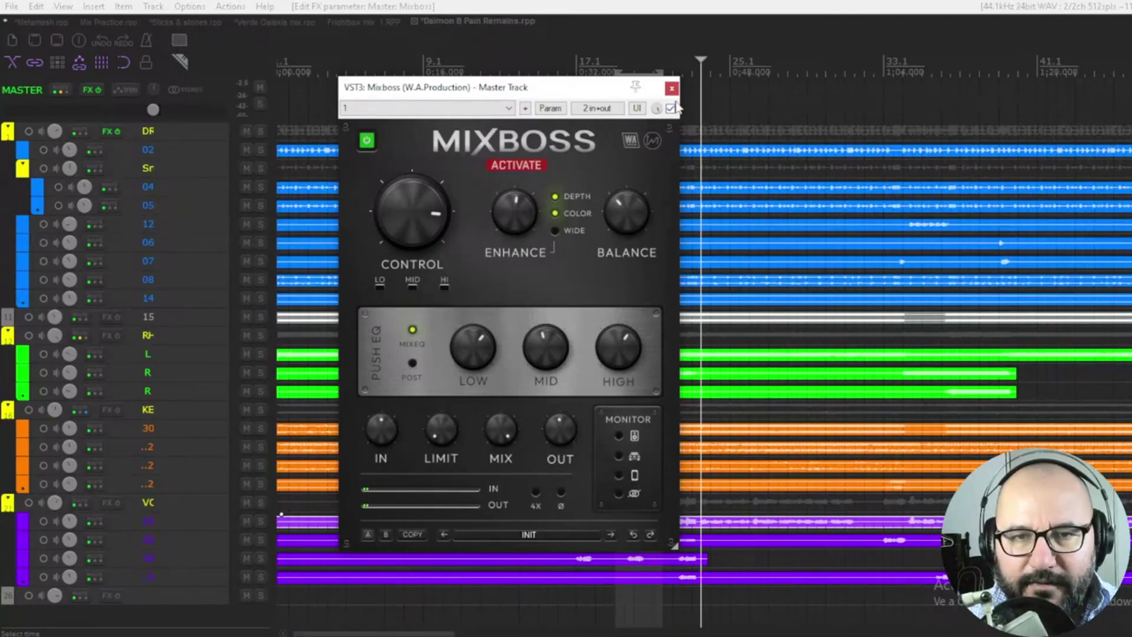
pyautogui.press('space')
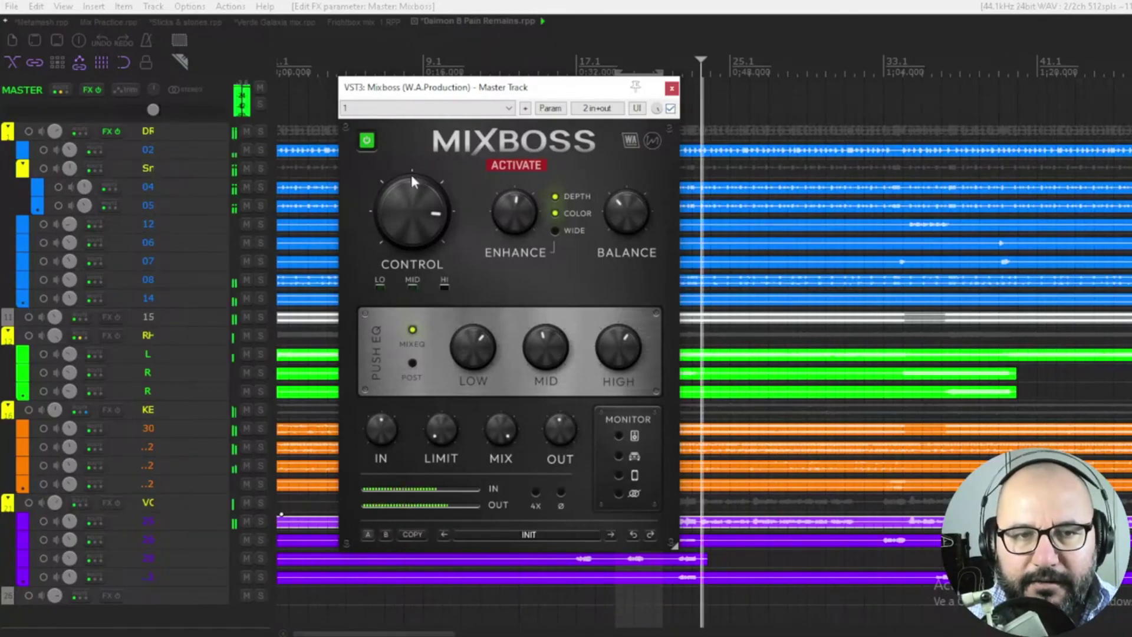
pyautogui.click(367, 141)
pyautogui.click(366, 141)
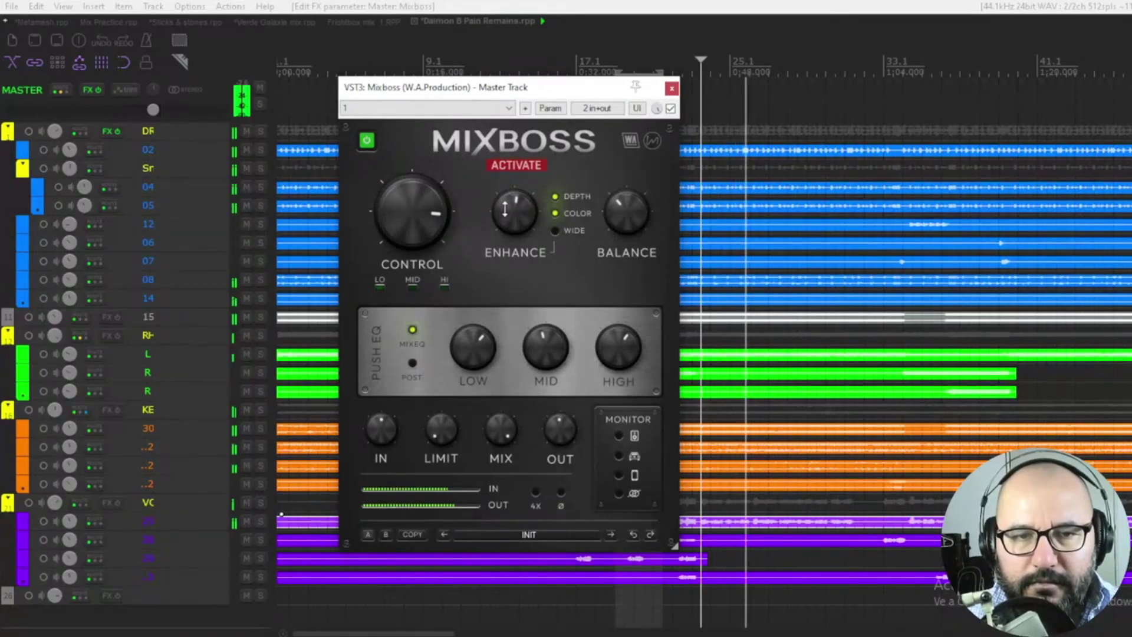
# Raise Enhance slightly and try the Wide mode, leaving it off.
pyautogui.moveTo(515, 212); pyautogui.dragTo(515, 202)
pyautogui.click(555, 230)
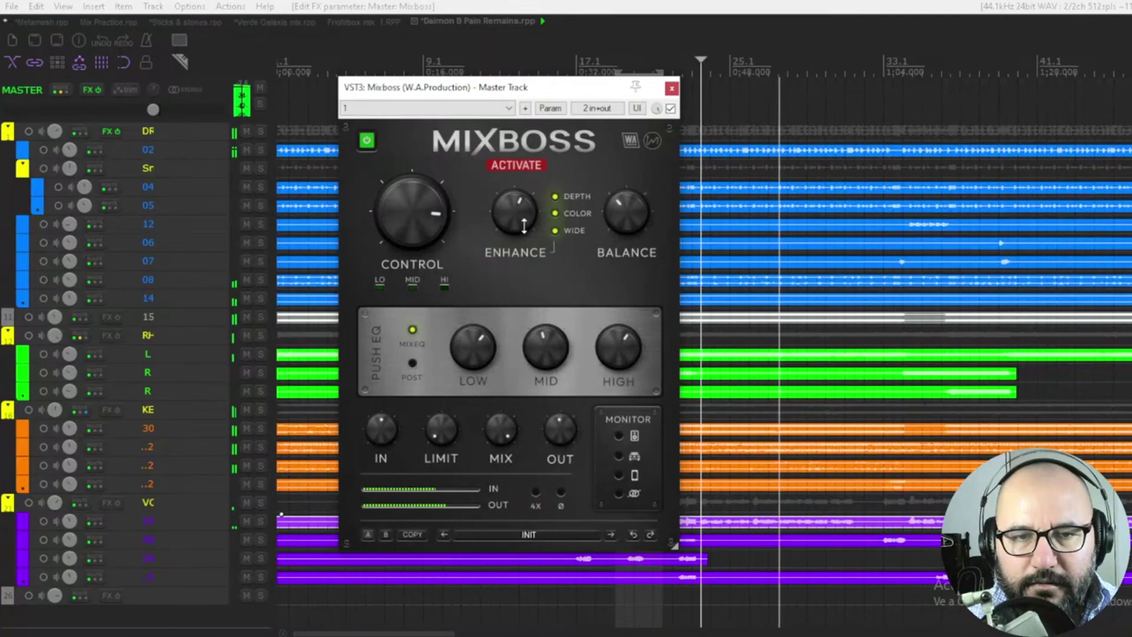
pyautogui.click(554, 230)
# Raise Balance to about 65% while checking the mix with Mixboss switched off and on.
pyautogui.moveTo(626, 212)
pyautogui.mouseDown()
pyautogui.moveTo(626, 177)
pyautogui.moveTo(626, 189)
pyautogui.mouseUp()
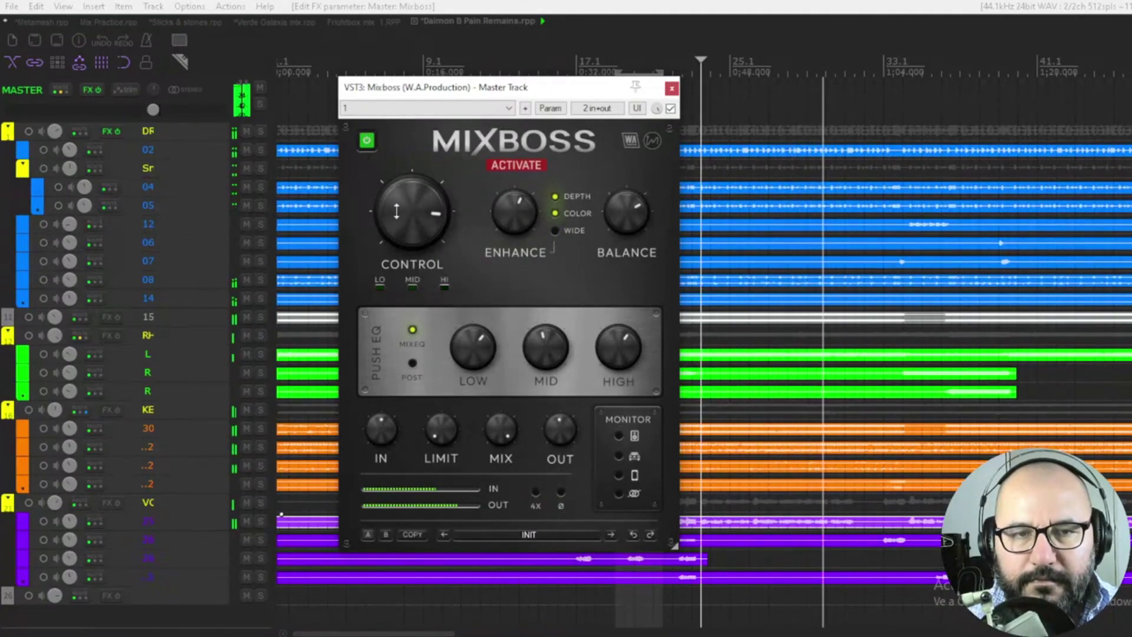
pyautogui.click(367, 140)
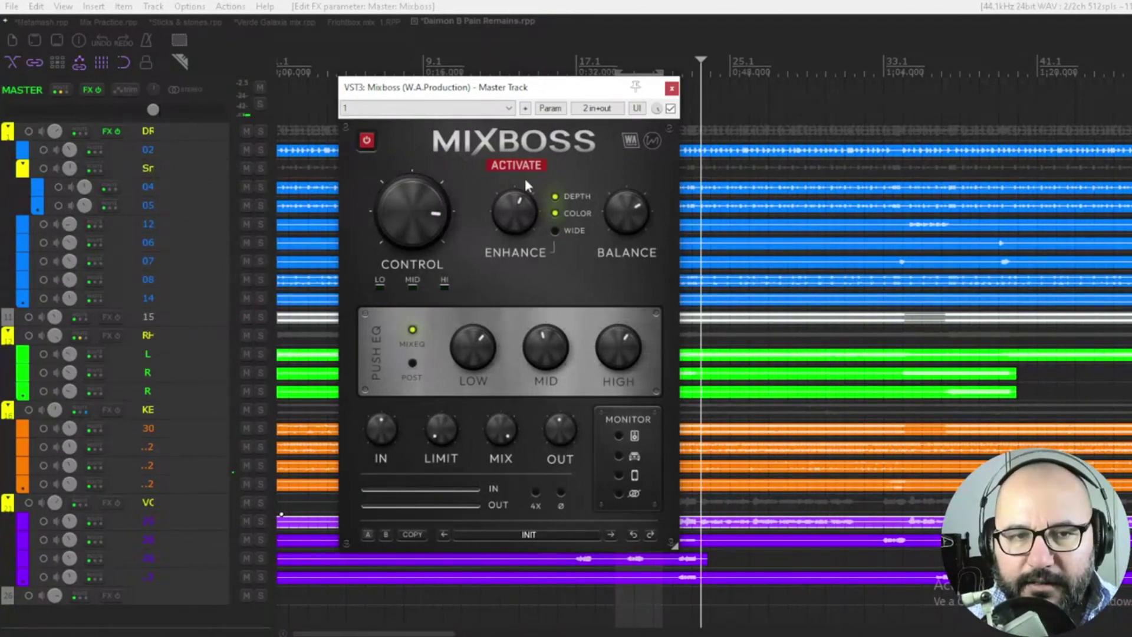
pyautogui.hotkey('ctrl', 'z')
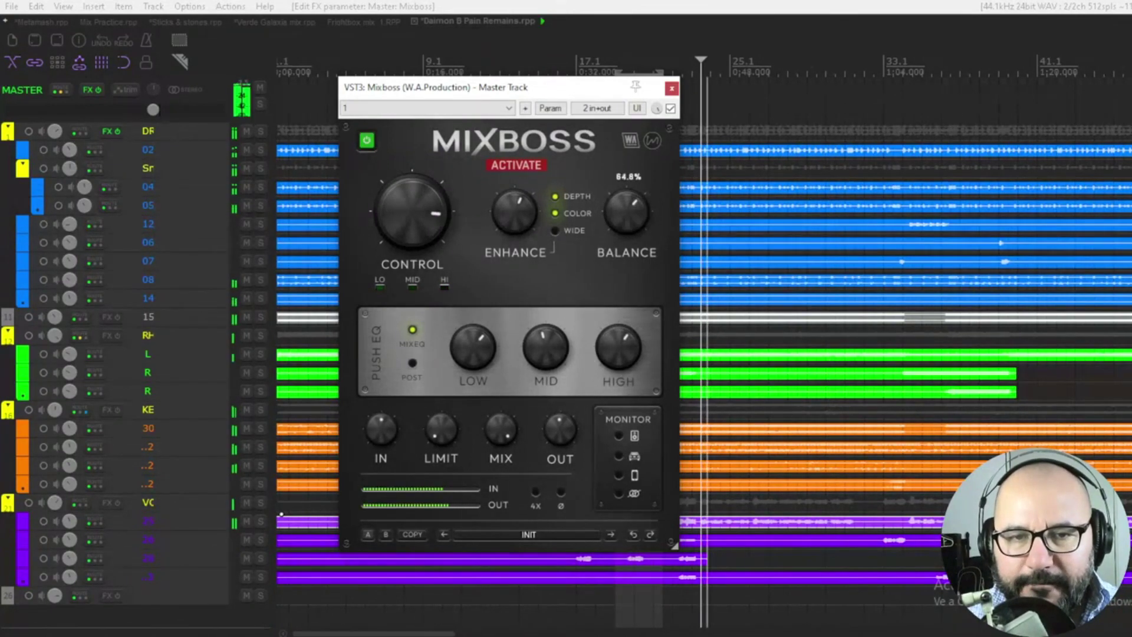
# Compare the mix with Mixboss switched off and on, raise Limit to about its midpoint, and stop playback.
pyautogui.click(367, 140)
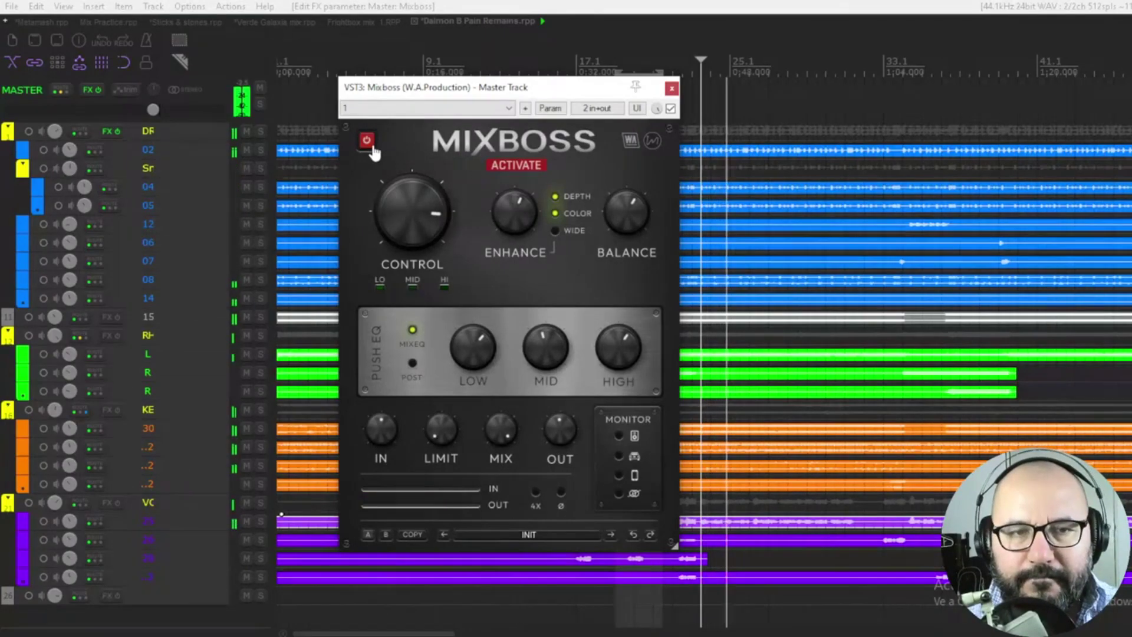
pyautogui.click(367, 142)
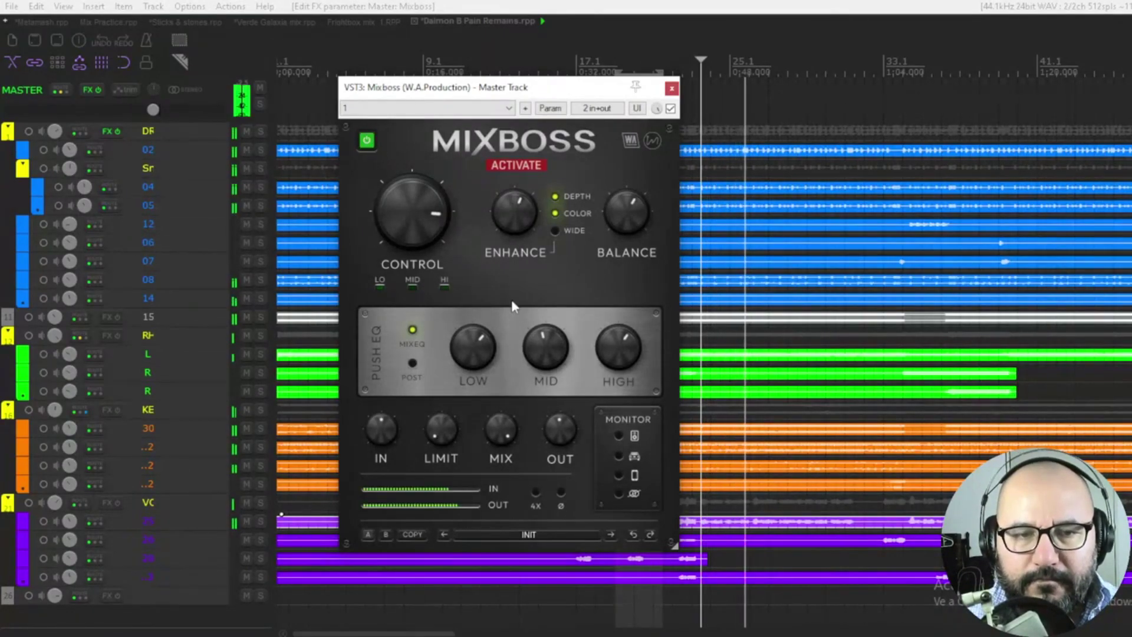
pyautogui.moveTo(447, 427)
pyautogui.mouseDown()
pyautogui.moveTo(447, 391)
pyautogui.moveTo(447, 413)
pyautogui.mouseUp()
pyautogui.press('space')
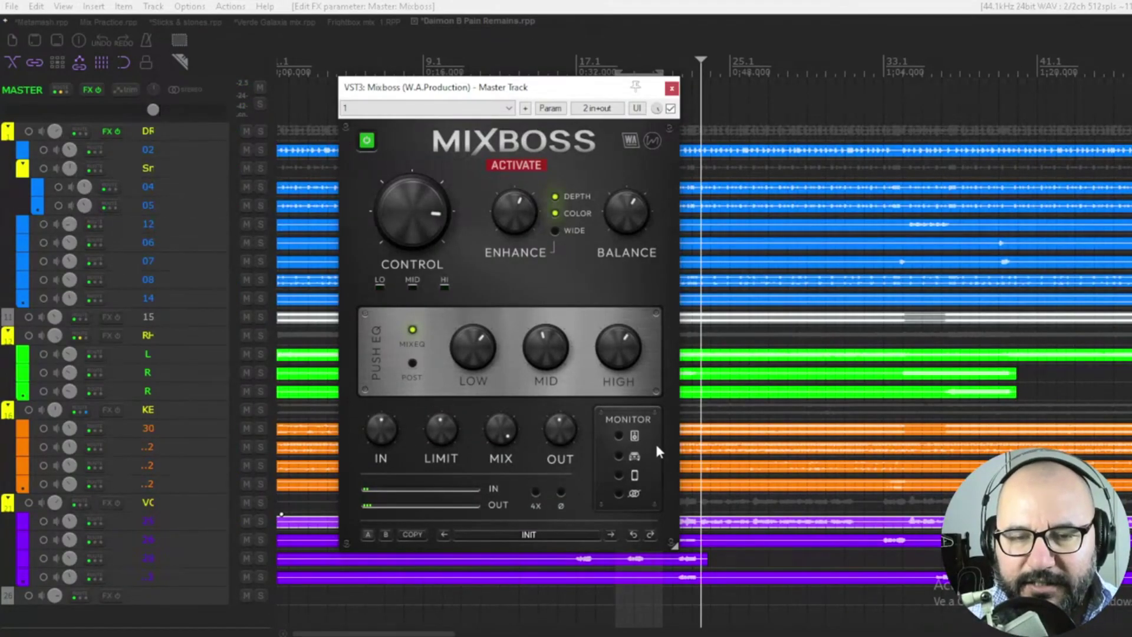
# Audition the mix through the speaker, car and phone Monitor simulations, and turn monitoring simulation off.
pyautogui.press('space')
pyautogui.click(618, 435)
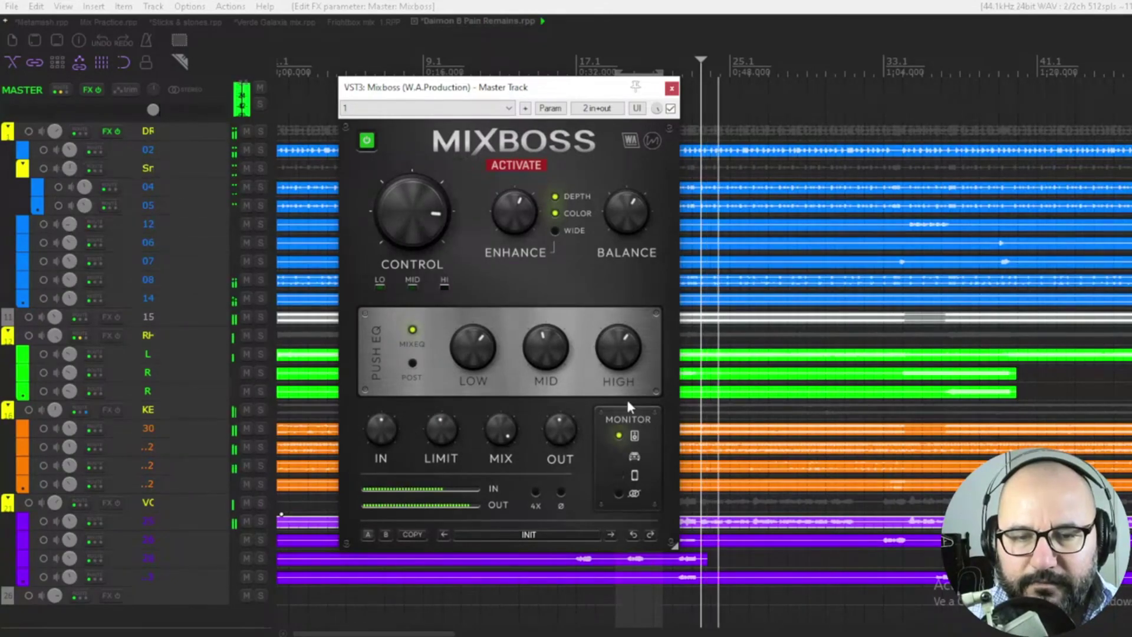
pyautogui.press('space')
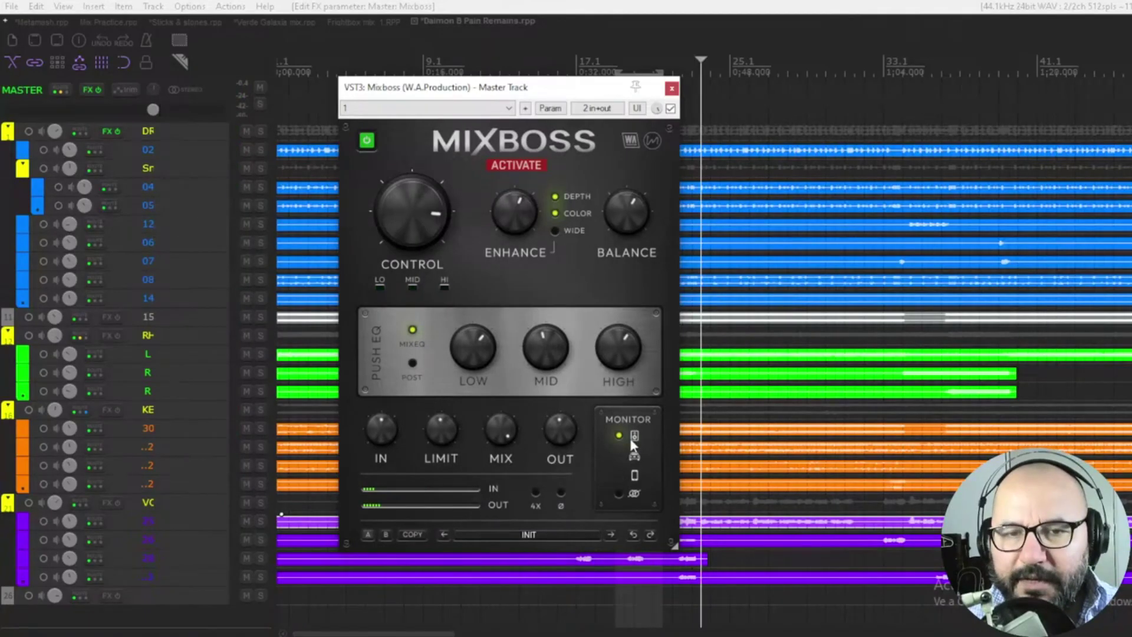
pyautogui.press('space')
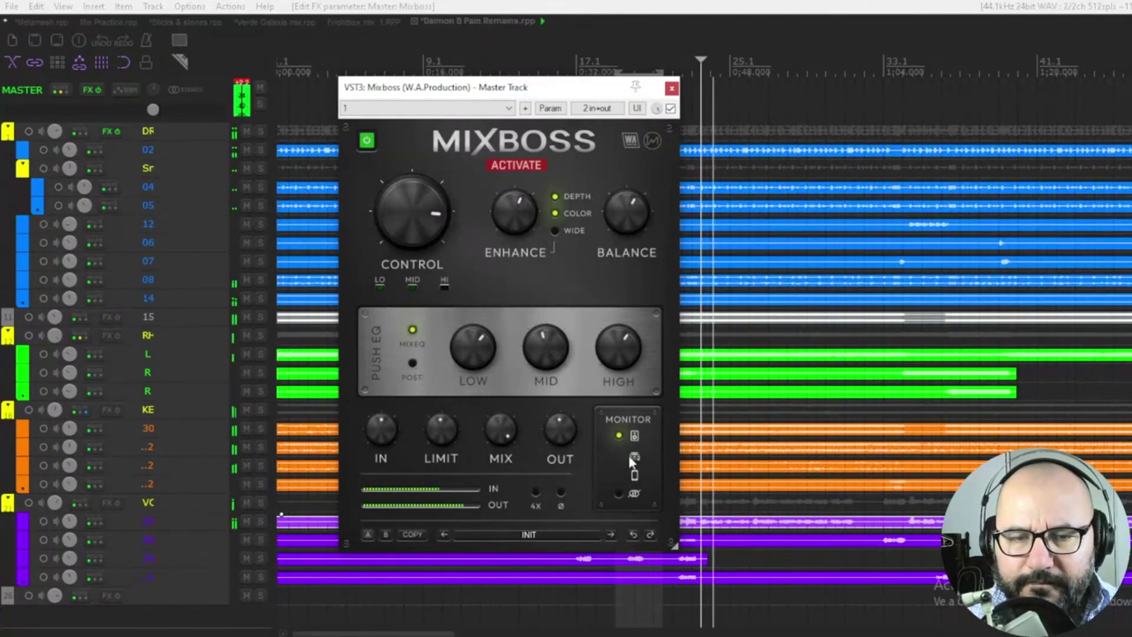
pyautogui.click(619, 456)
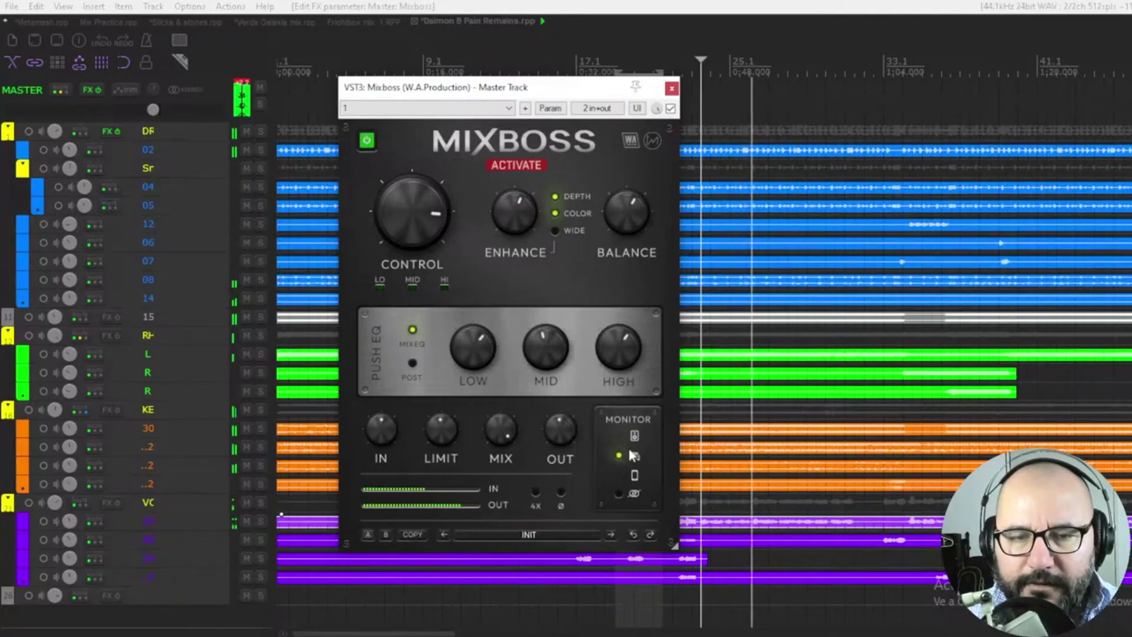
pyautogui.click(619, 475)
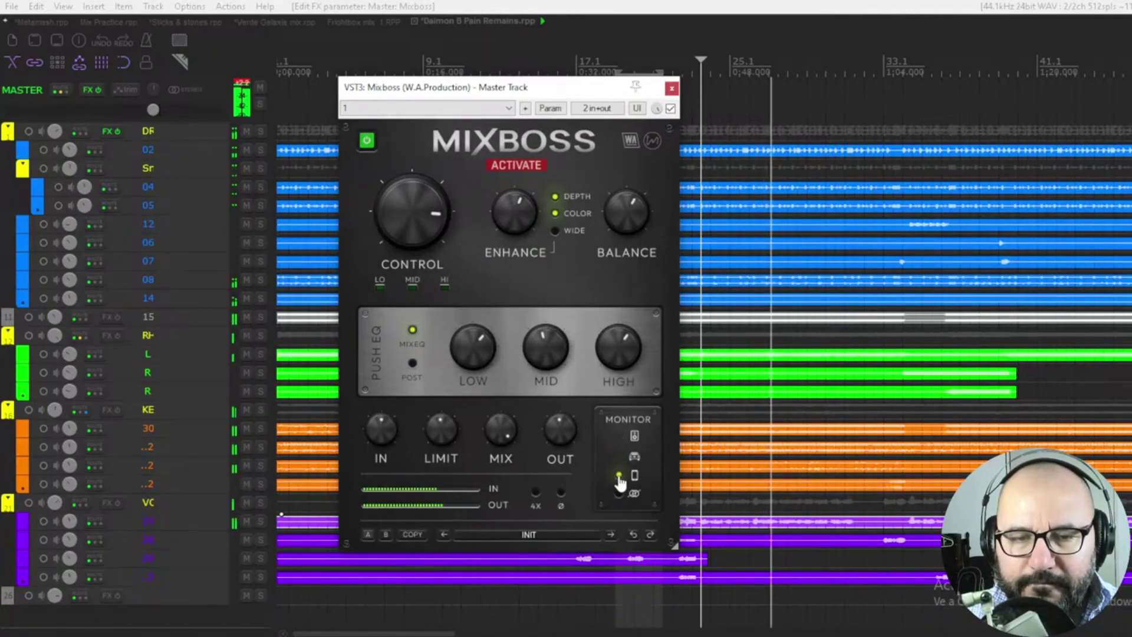
pyautogui.click(620, 476)
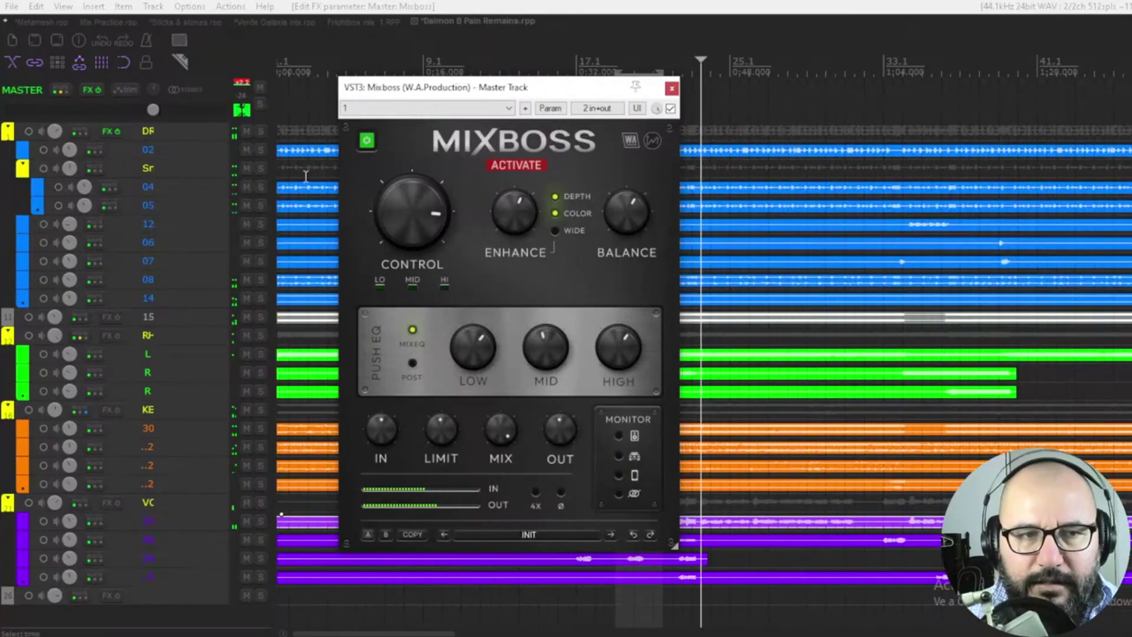
# Solo the drum bus, bring Mixboss's Limit down to its minimum, and start playback with the plugin bypassed.
pyautogui.click(260, 130)
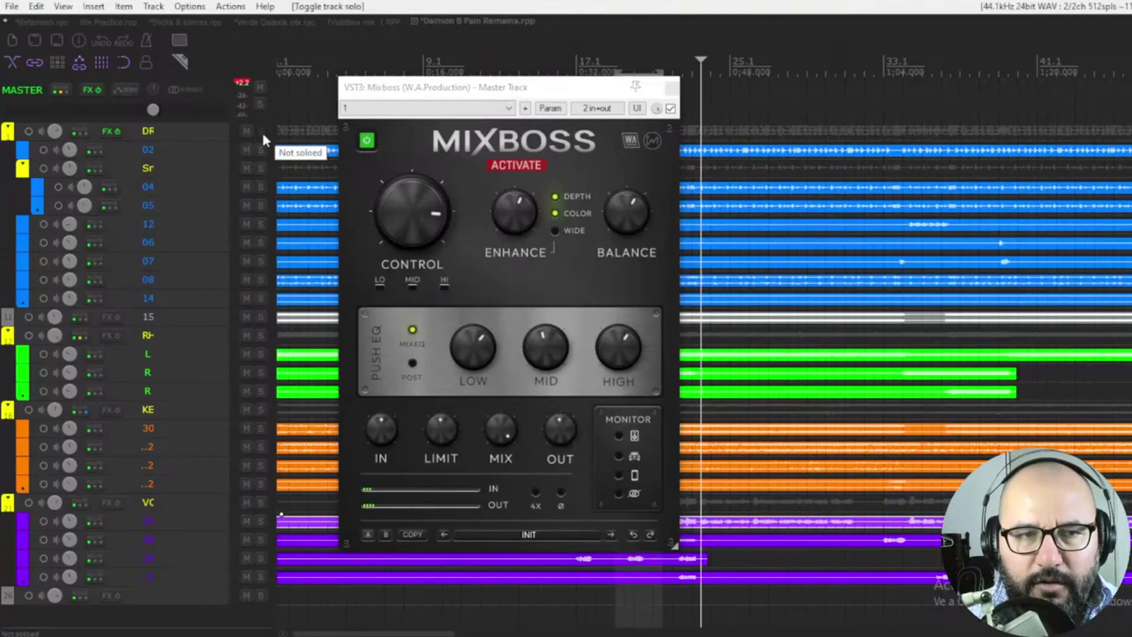
pyautogui.click(441, 430)
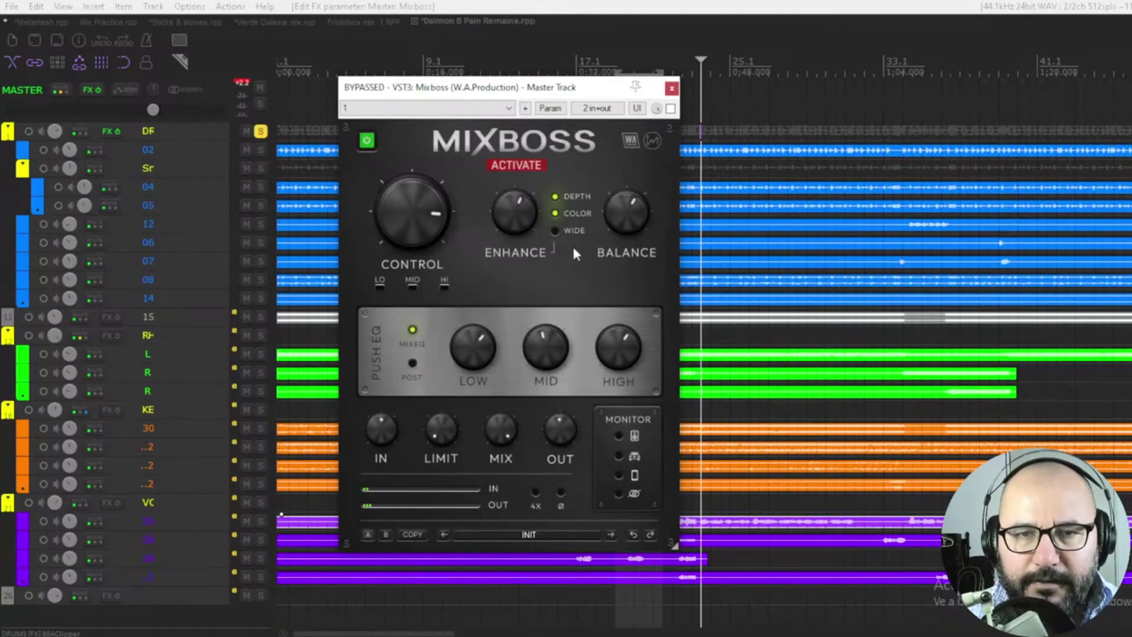
pyautogui.press('space')
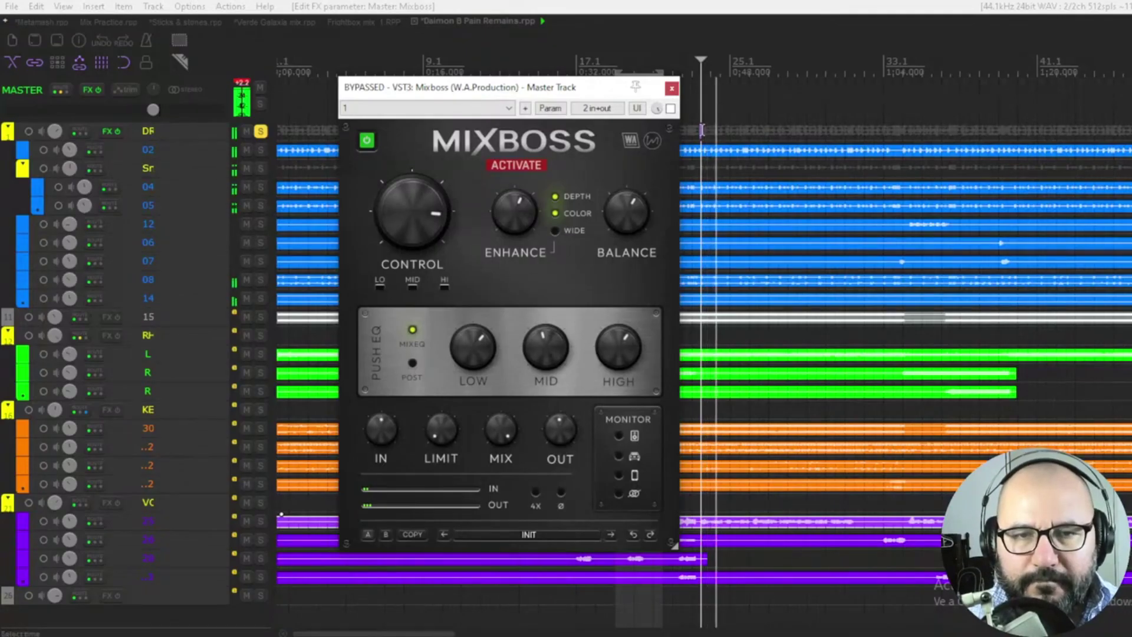
# Re-enable Mixboss, compare the soloed drums with it switched off and on, and raise Control slightly.
pyautogui.click(671, 109)
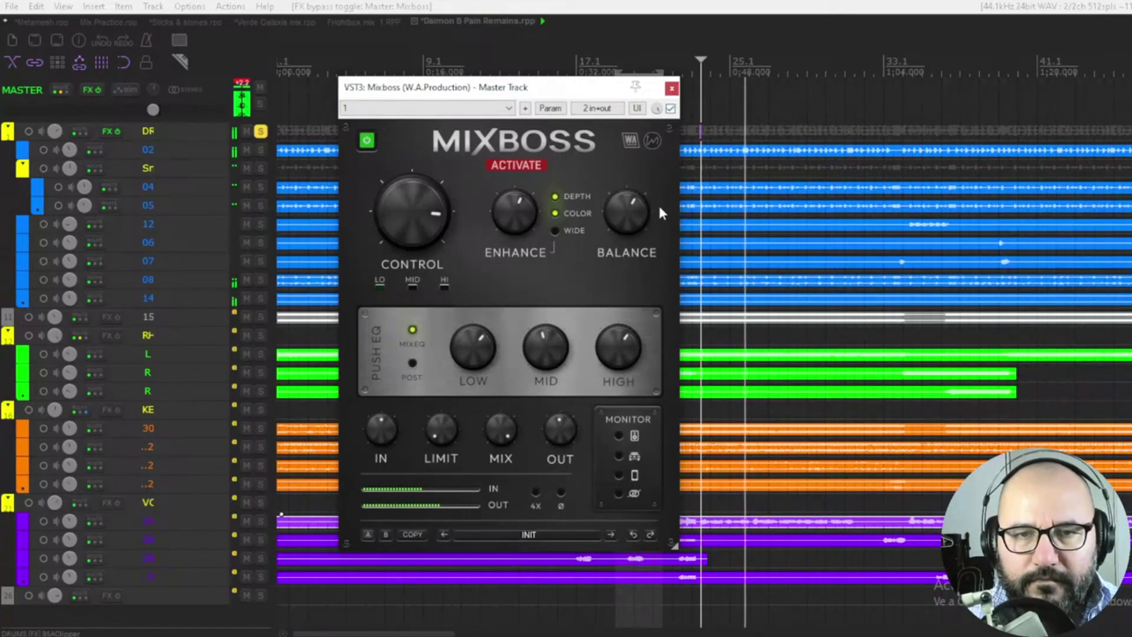
pyautogui.click(363, 150)
pyautogui.click(363, 150)
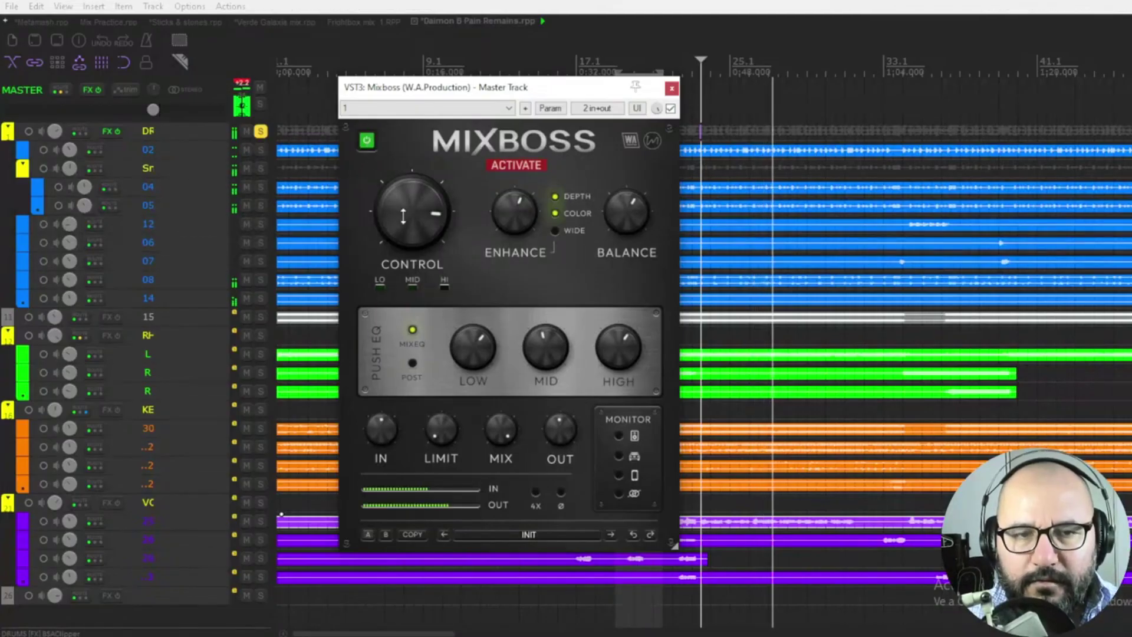
pyautogui.moveTo(403, 216)
pyautogui.mouseDown()
pyautogui.moveTo(404, 190)
pyautogui.moveTo(404, 200)
pyautogui.mouseUp()
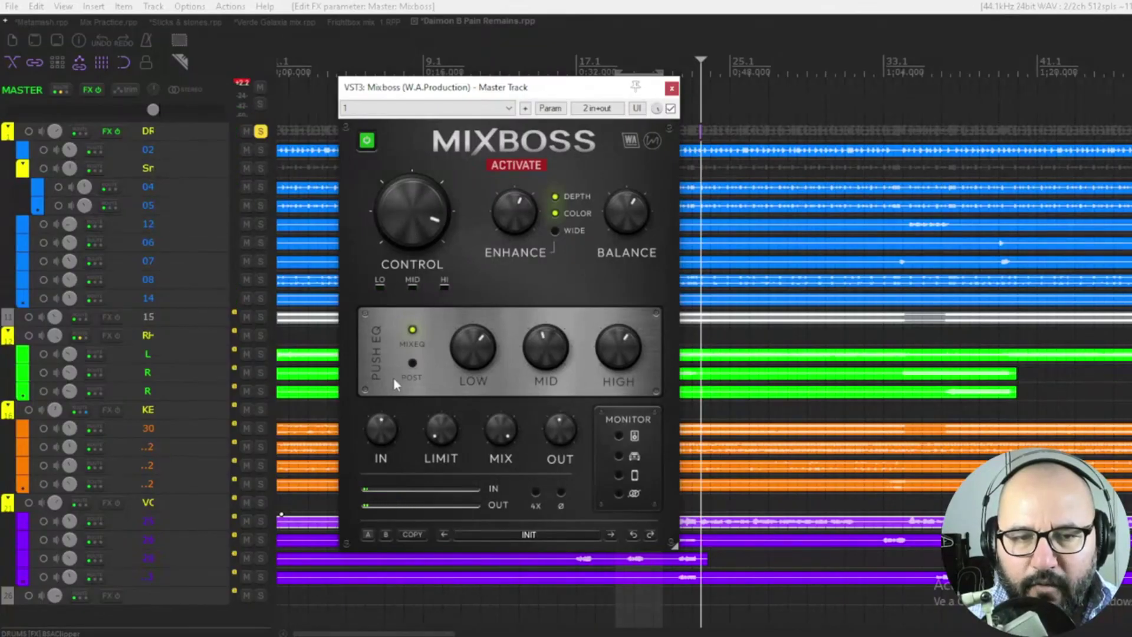
# Raise the In level on the playing drums and lower Out to about -9 to compensate.
pyautogui.press('space')
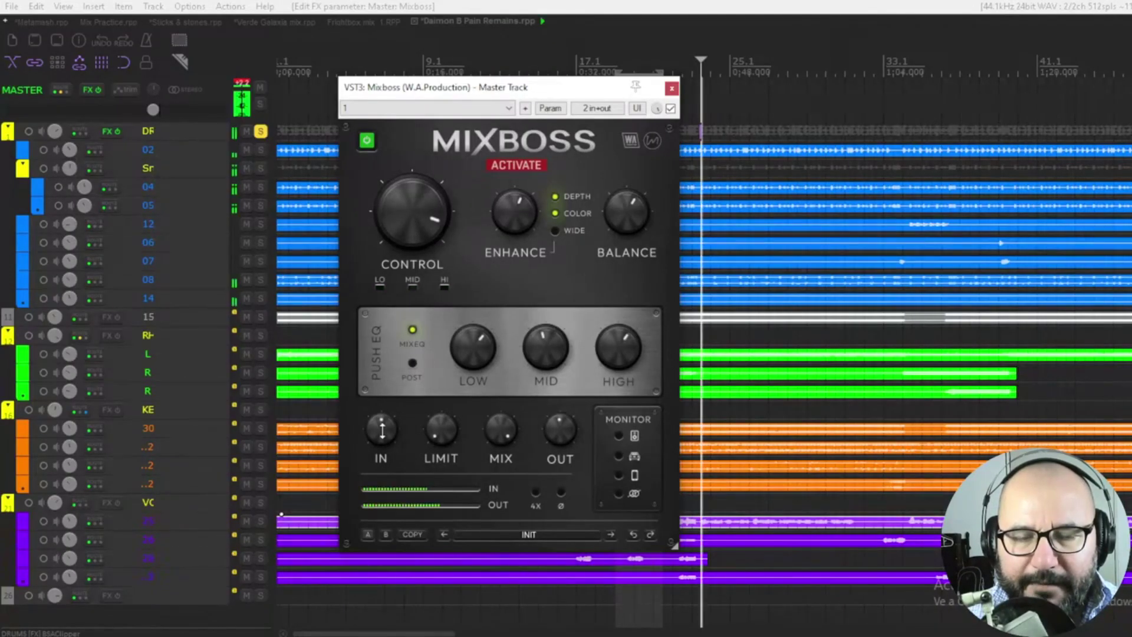
pyautogui.moveTo(383, 429); pyautogui.dragTo(382, 419)
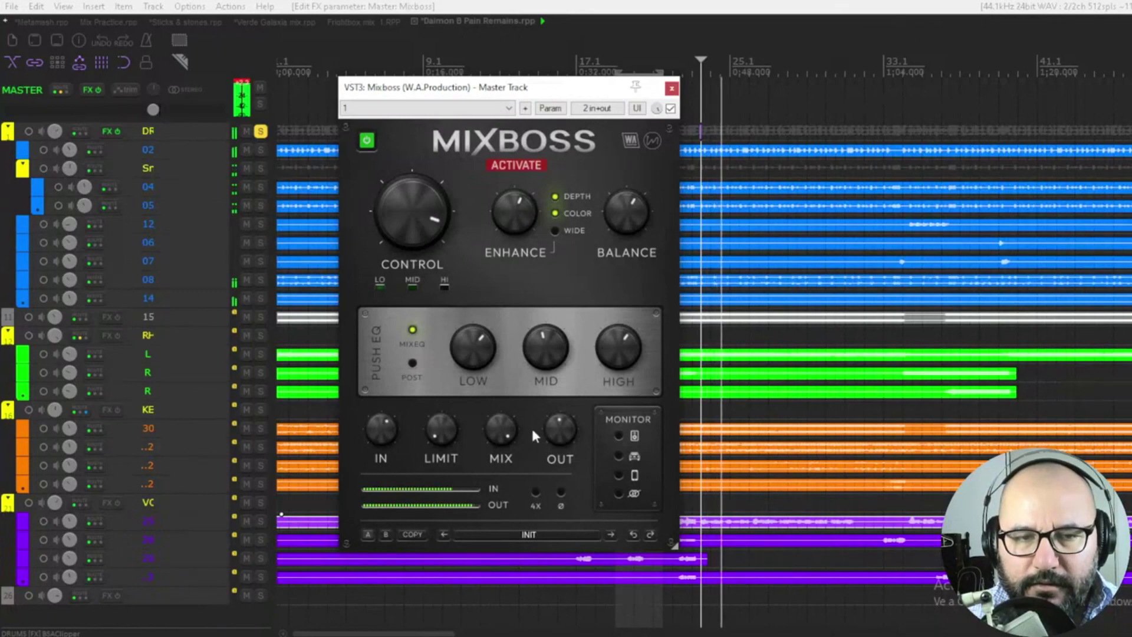
pyautogui.moveTo(559, 430); pyautogui.dragTo(558, 440)
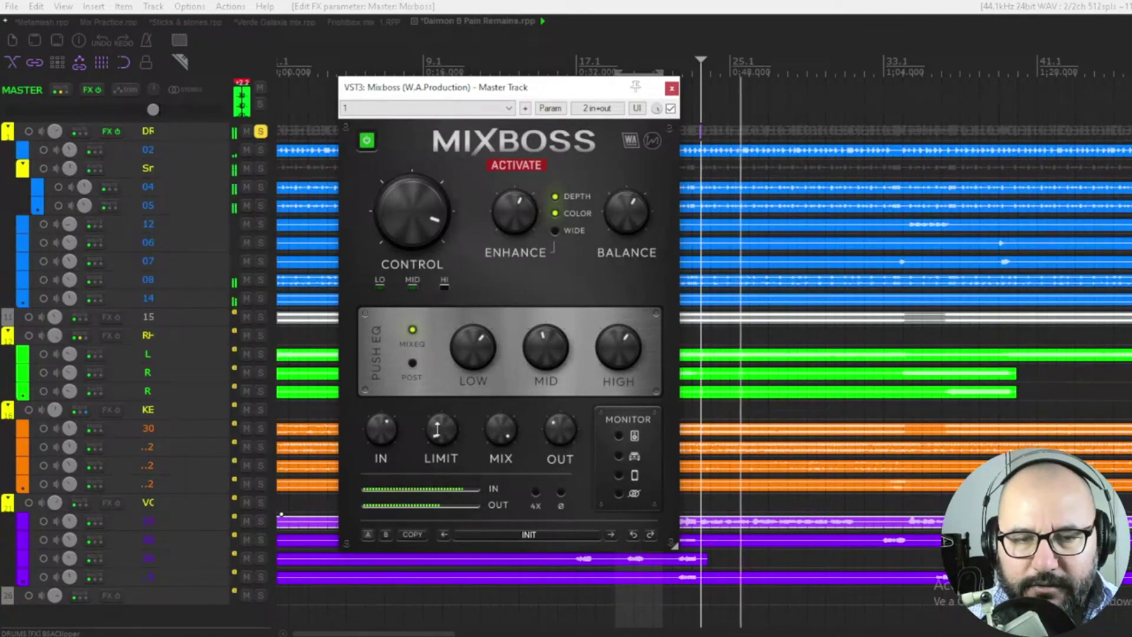
pyautogui.moveTo(382, 429)
pyautogui.mouseDown()
pyautogui.moveTo(382, 414)
pyautogui.moveTo(382, 429)
pyautogui.mouseUp()
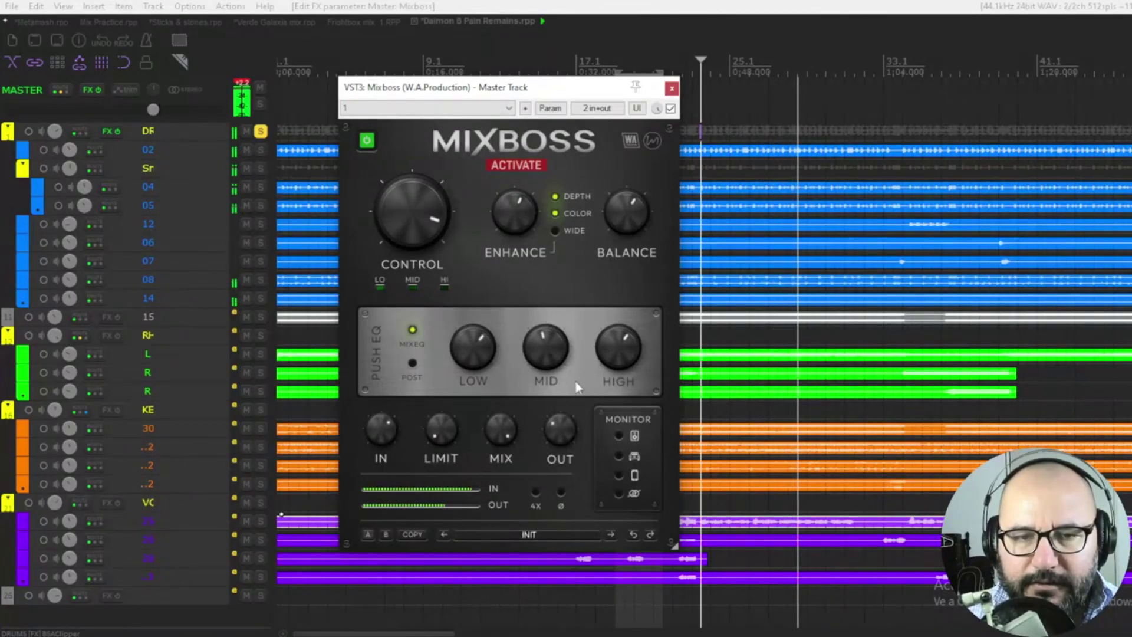
pyautogui.click(564, 425)
# Compare the drums with Mixboss bypassed and active, using both the host bypass and the plugin's own power switch.
pyautogui.click(670, 108)
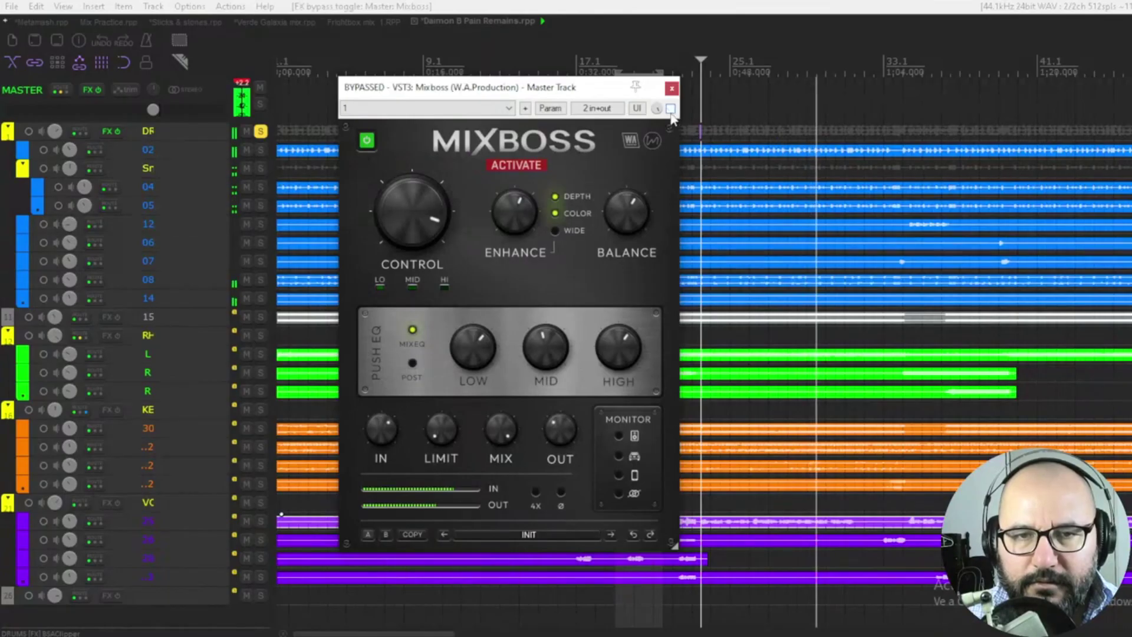
pyautogui.click(671, 108)
pyautogui.click(367, 140)
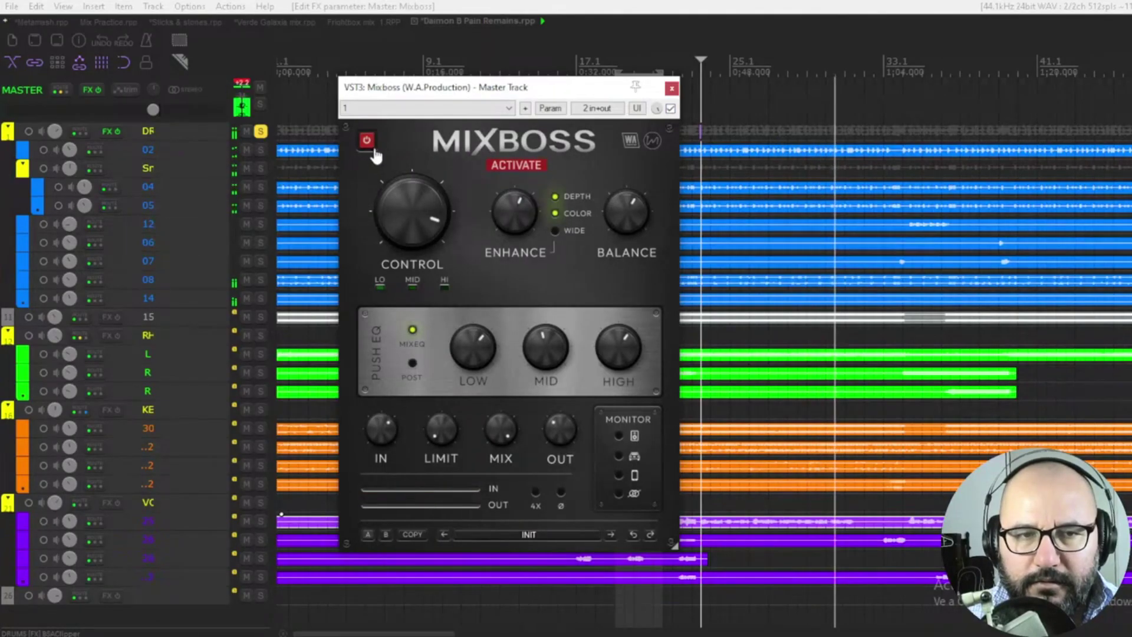
pyautogui.click(367, 139)
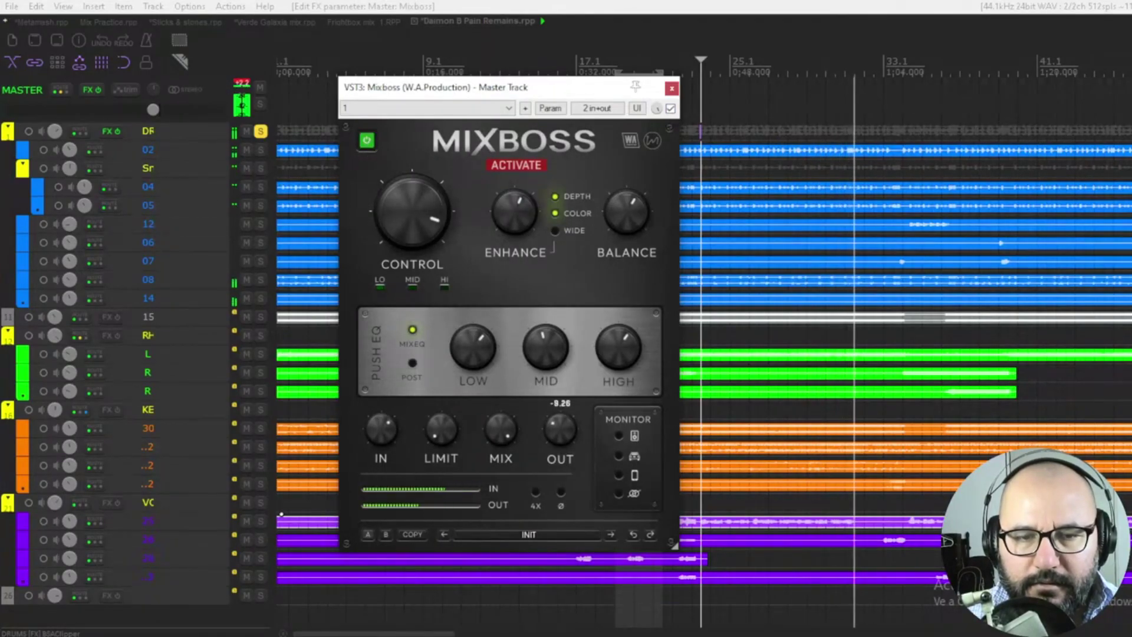
# Try the Wide mode on the drums, comparing it with Mixboss switched off and on, and turn Wide back off.
pyautogui.click(554, 232)
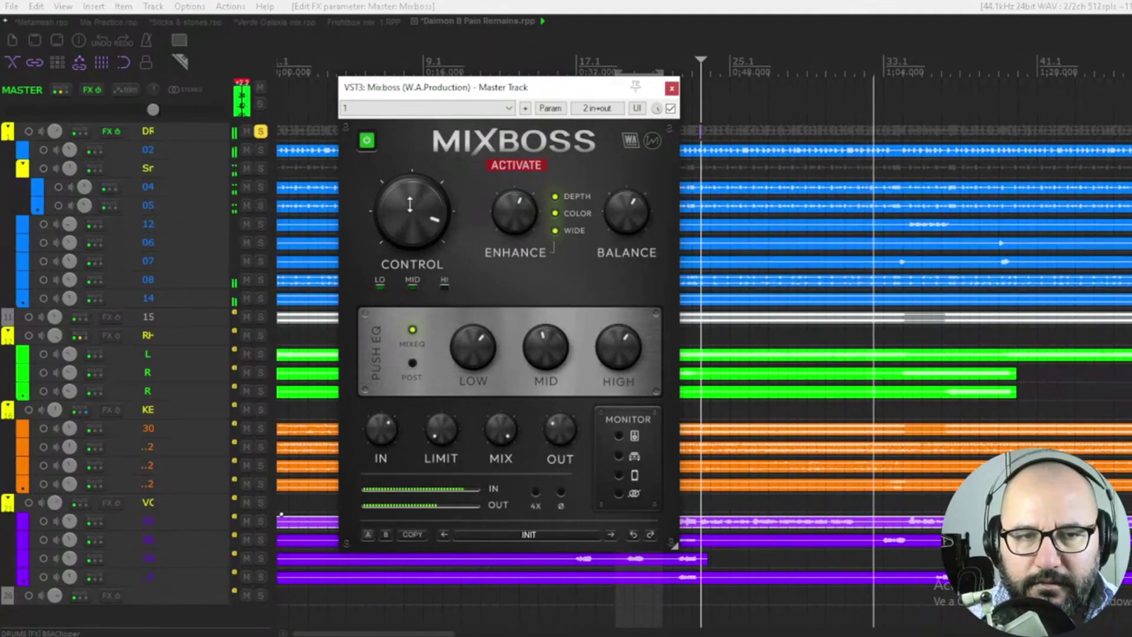
pyautogui.click(367, 140)
pyautogui.click(367, 140)
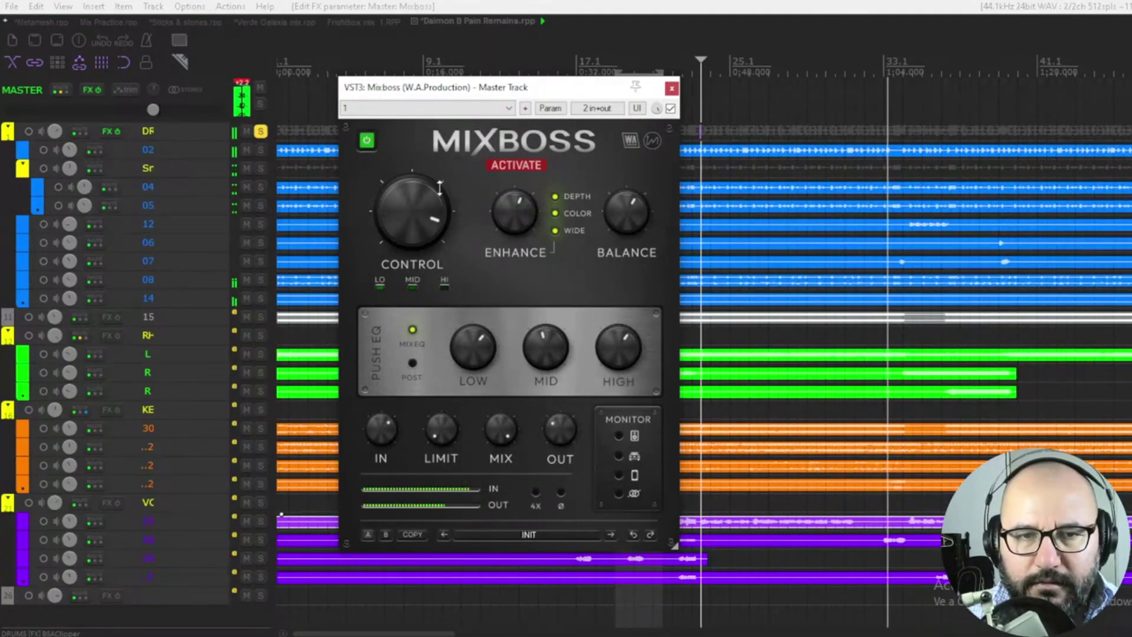
pyautogui.click(554, 231)
# Raise Enhance slightly and compare the drums with Mixboss switched off and on, leaving it on.
pyautogui.moveTo(507, 211); pyautogui.dragTo(507, 210)
pyautogui.click(366, 140)
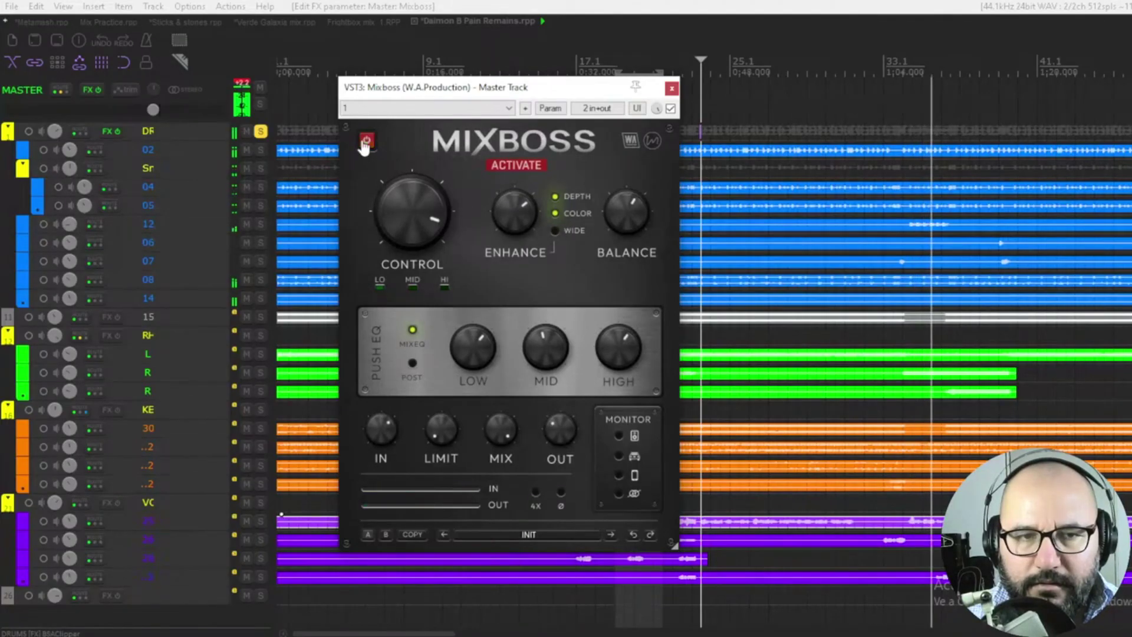
pyautogui.click(366, 140)
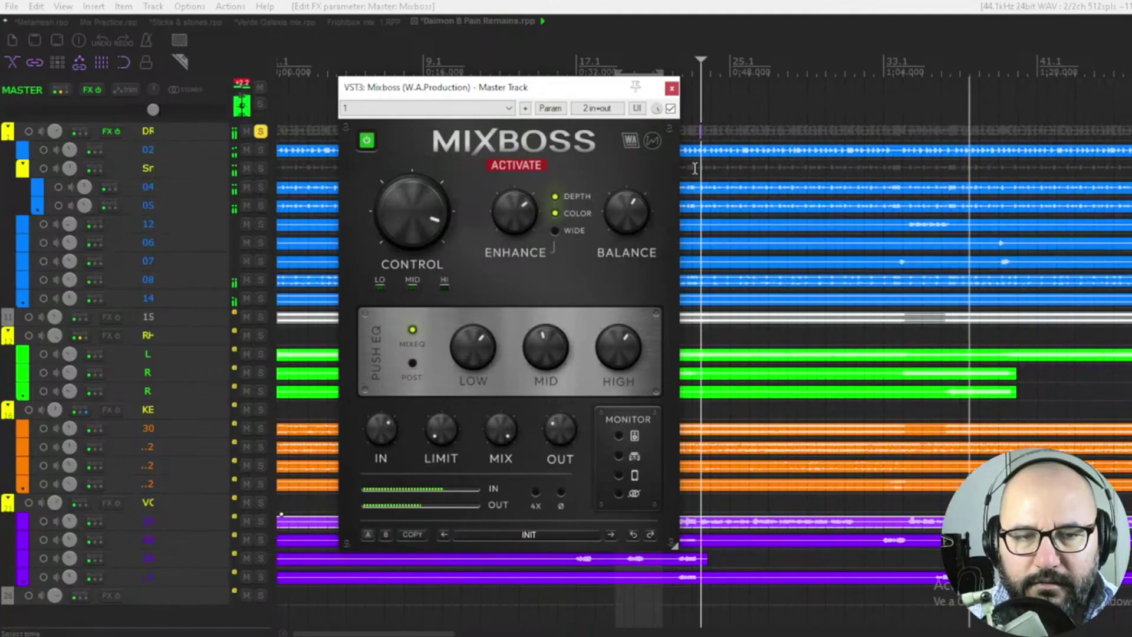
pyautogui.click(367, 142)
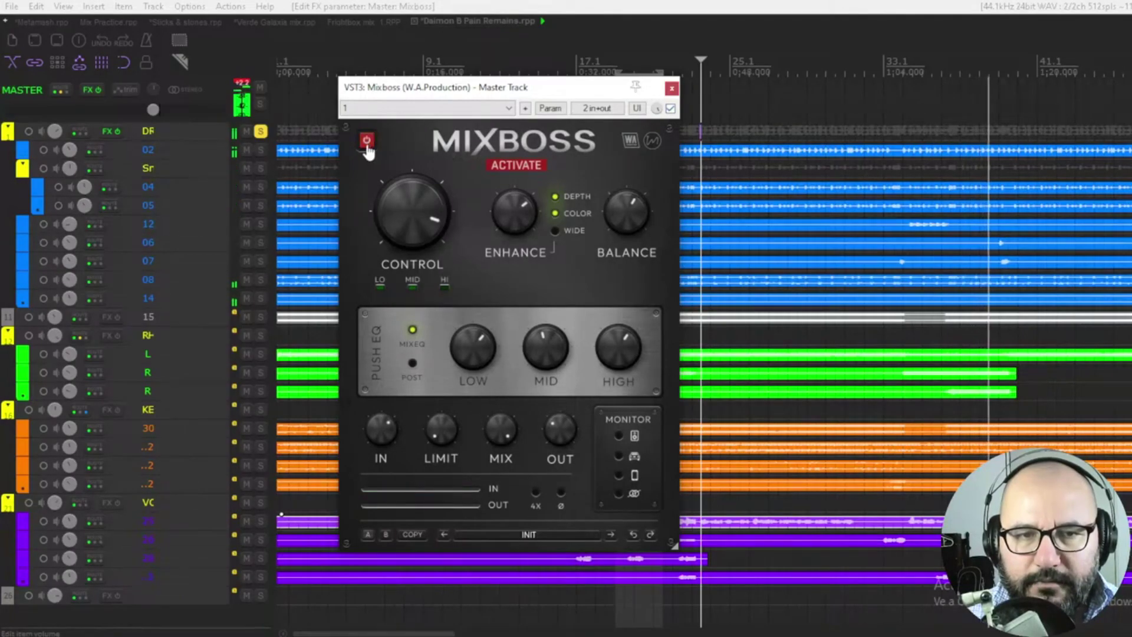
pyautogui.click(366, 142)
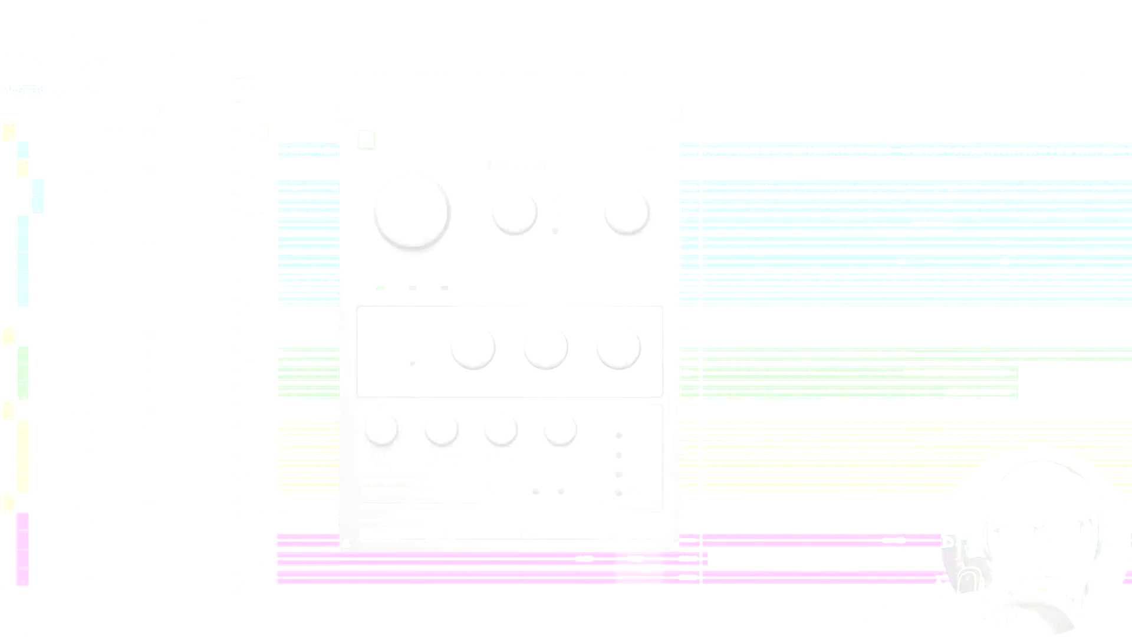